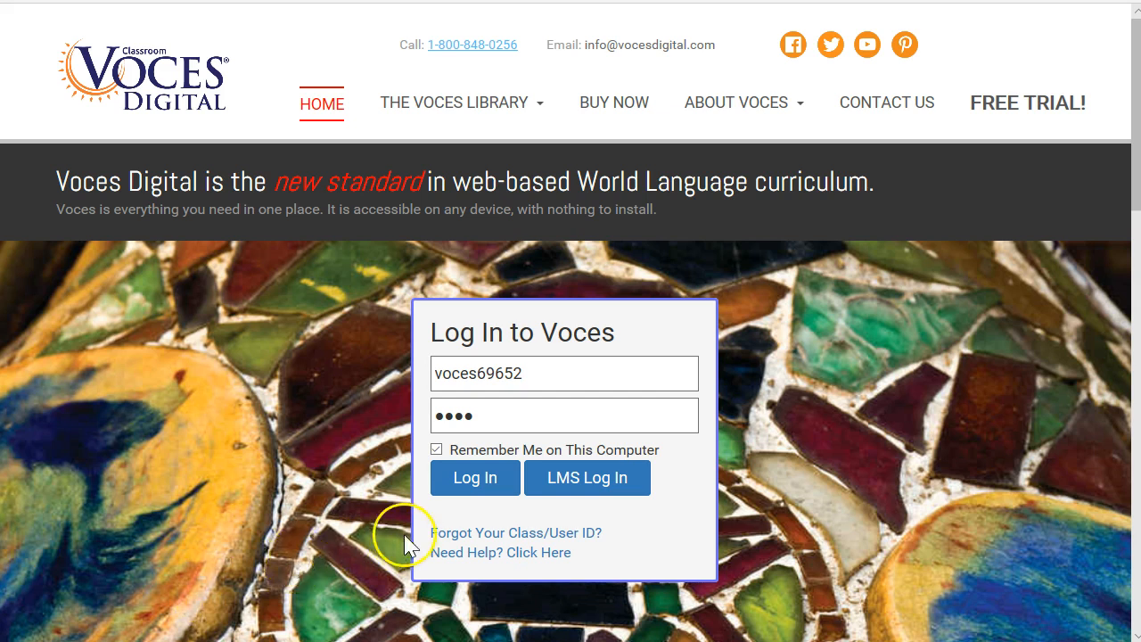
# - Log in to Voces and open Actividad 1: Transportación 1 from the Actividades of Capítulo 14: Chile
pyautogui.click(459, 485)
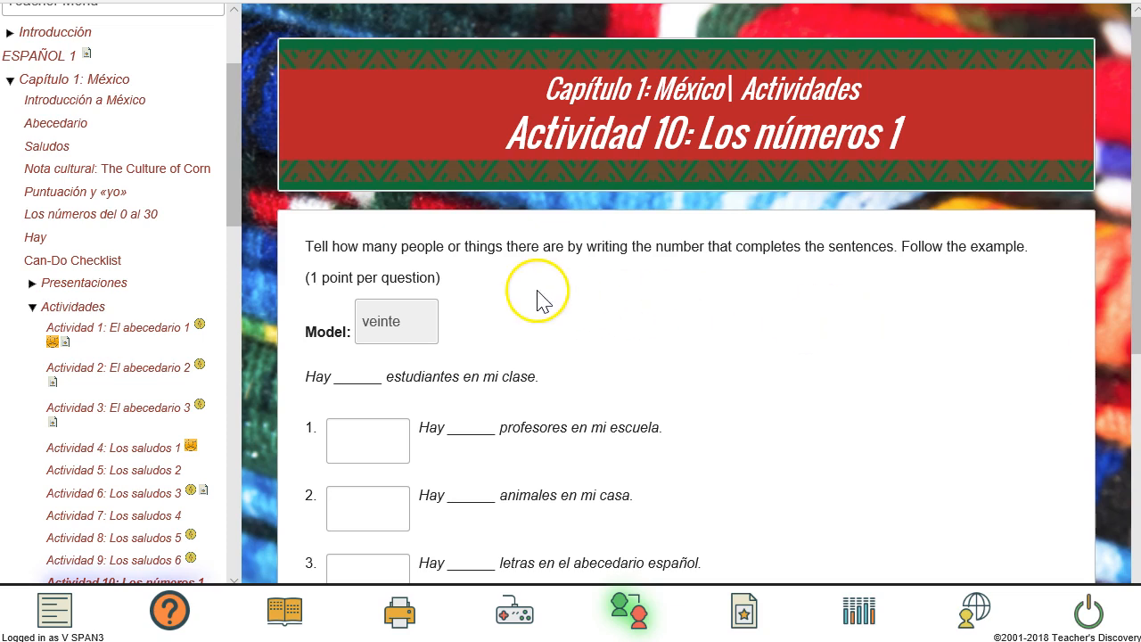
pyautogui.moveTo(235, 163); pyautogui.dragTo(232, 463)
pyautogui.click(110, 437)
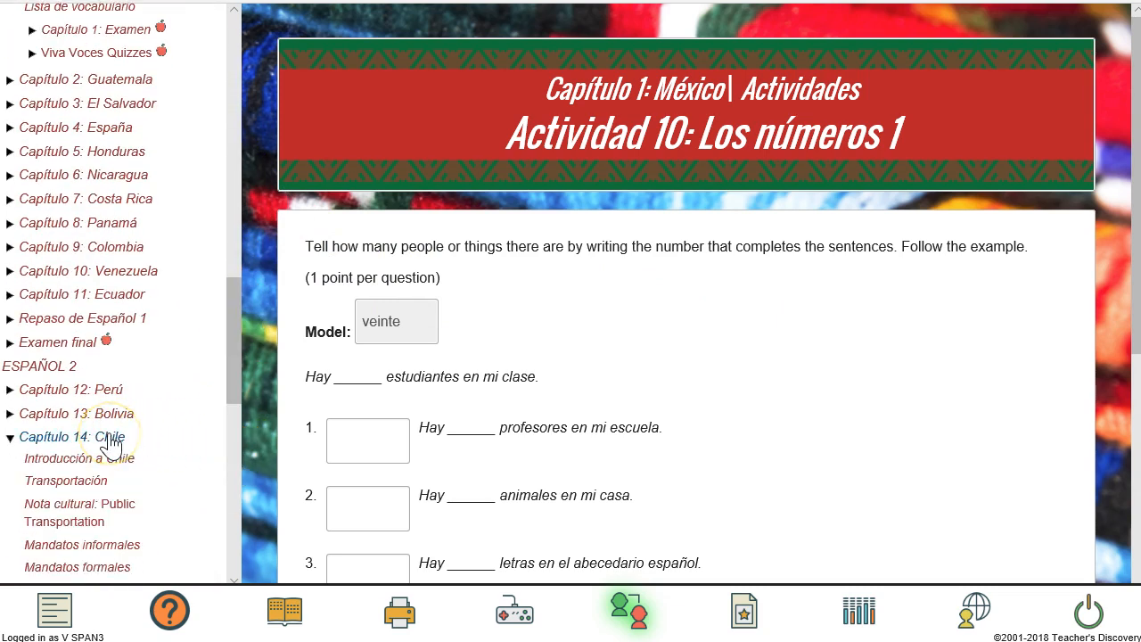
pyautogui.moveTo(235, 359); pyautogui.dragTo(240, 460)
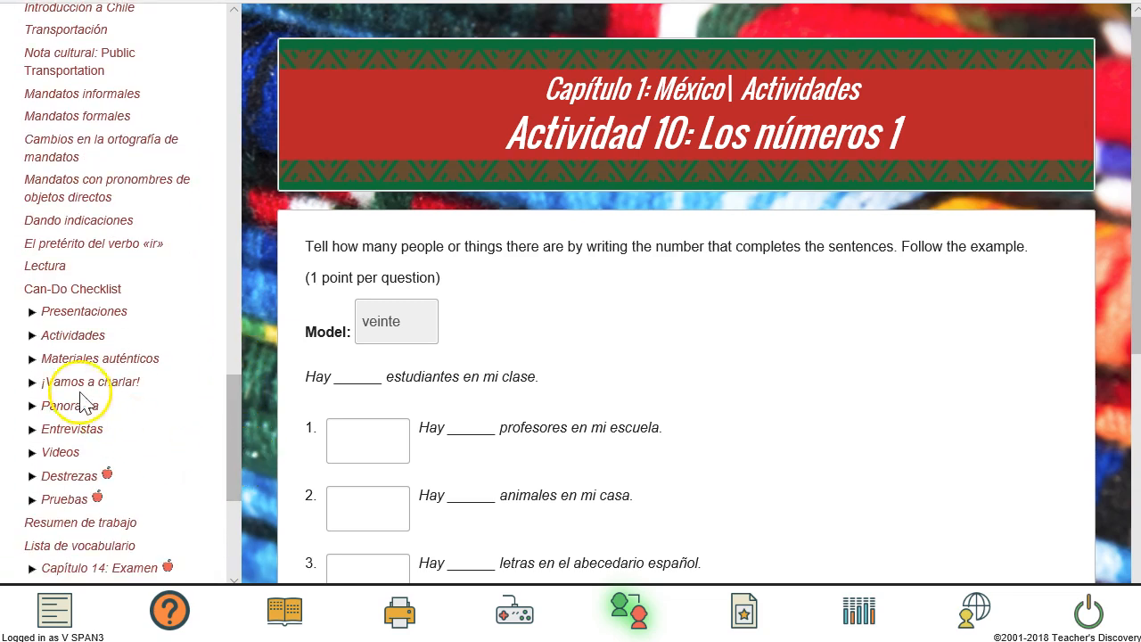
pyautogui.click(93, 343)
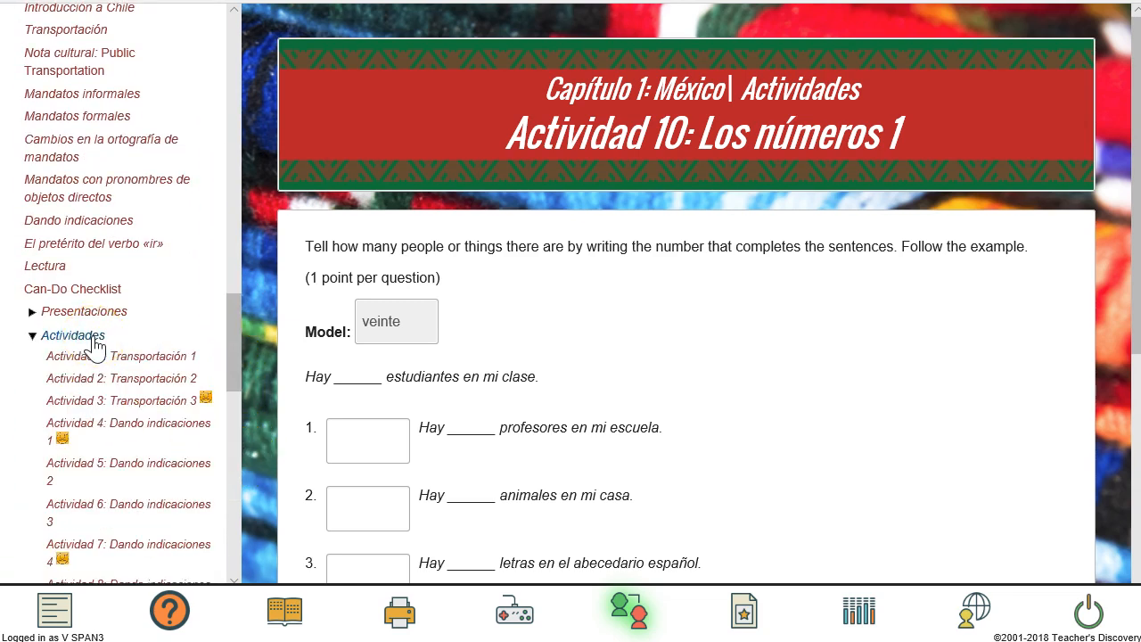
pyautogui.click(114, 358)
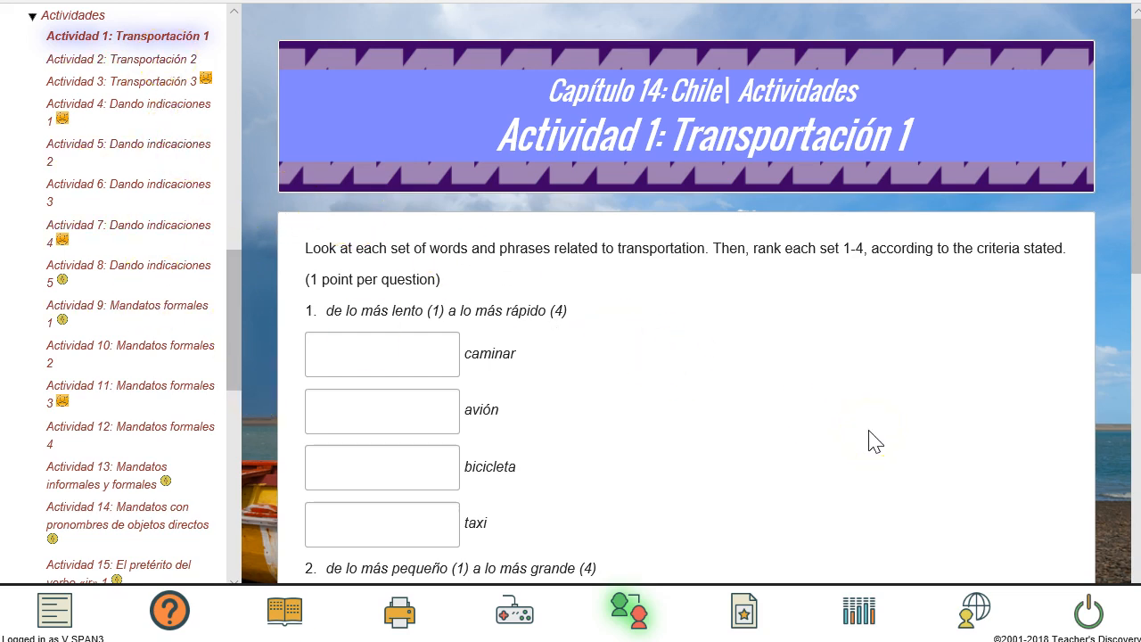
# - Start a new assignment from the assignment calendar for the current page
pyautogui.click(746, 624)
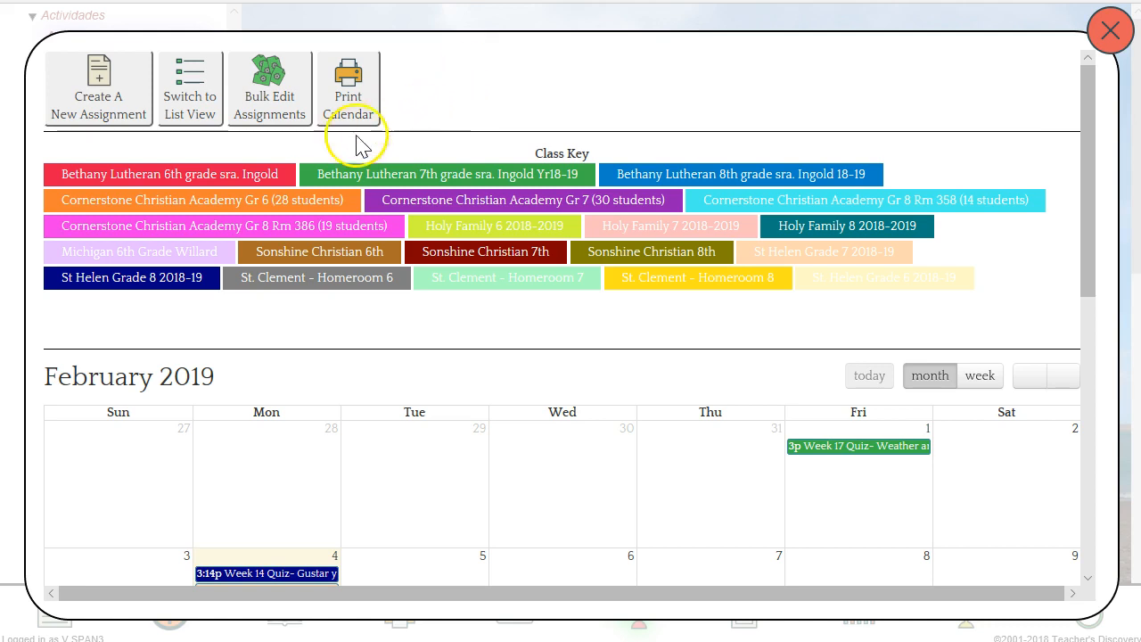
pyautogui.click(102, 103)
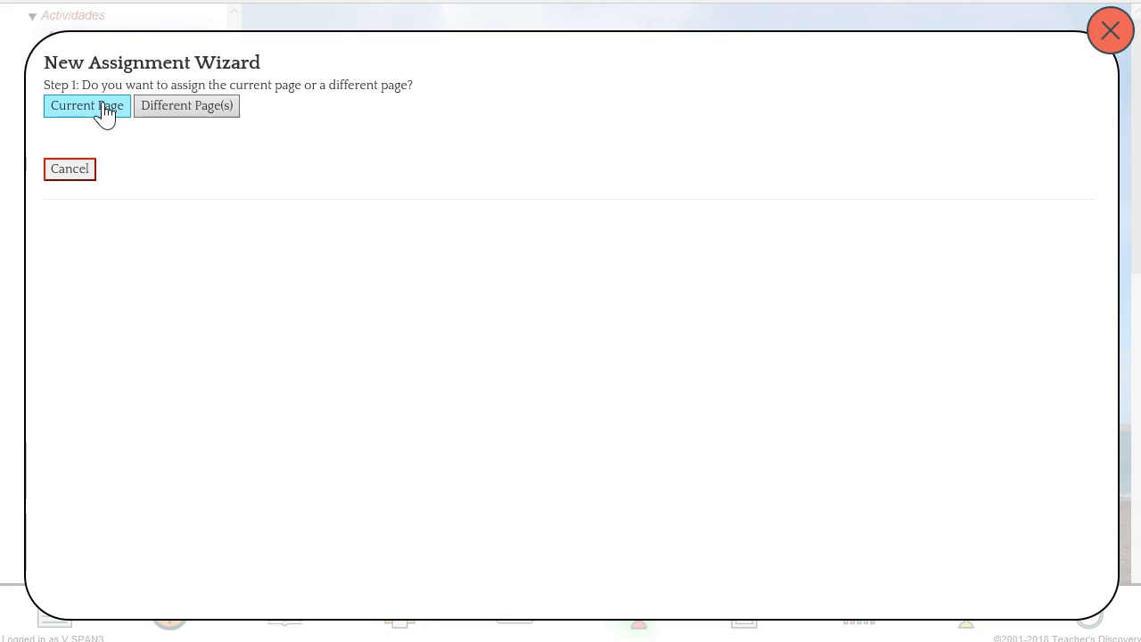
pyautogui.click(104, 111)
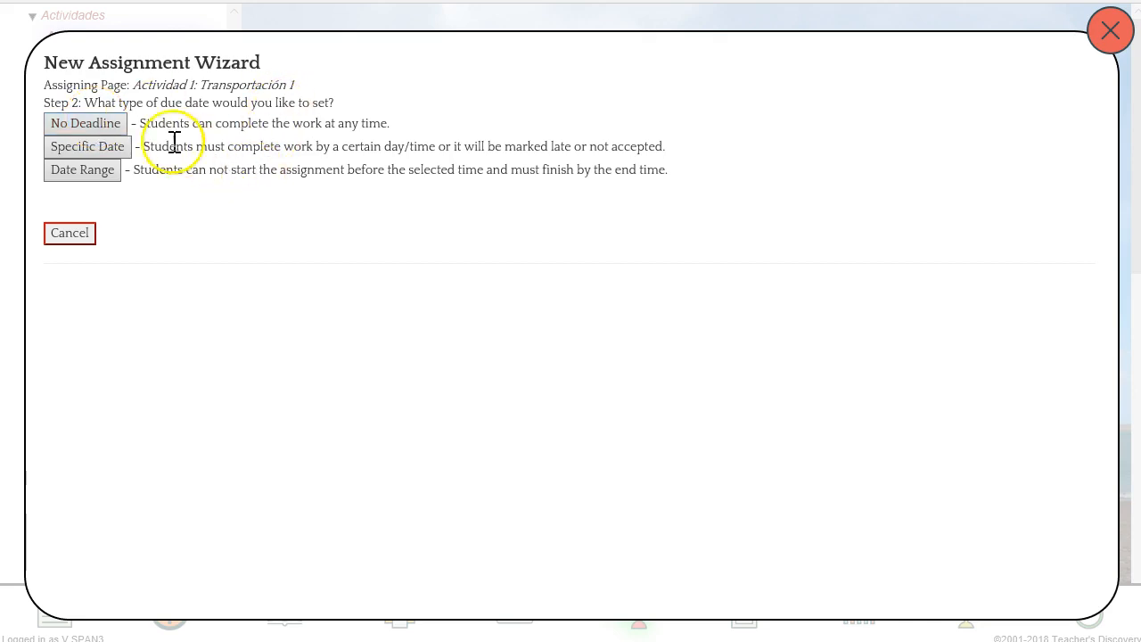
# - Give the assignment a specific due date of 02/05/2019 12:00 AM with a soft deadline
pyautogui.click(101, 148)
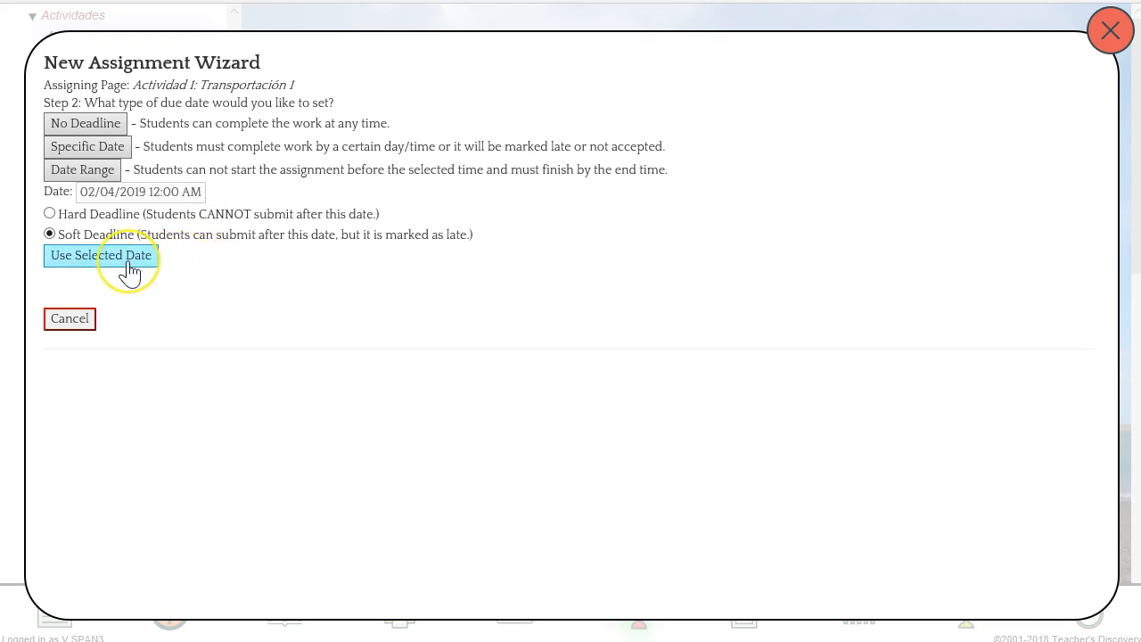
pyautogui.click(135, 193)
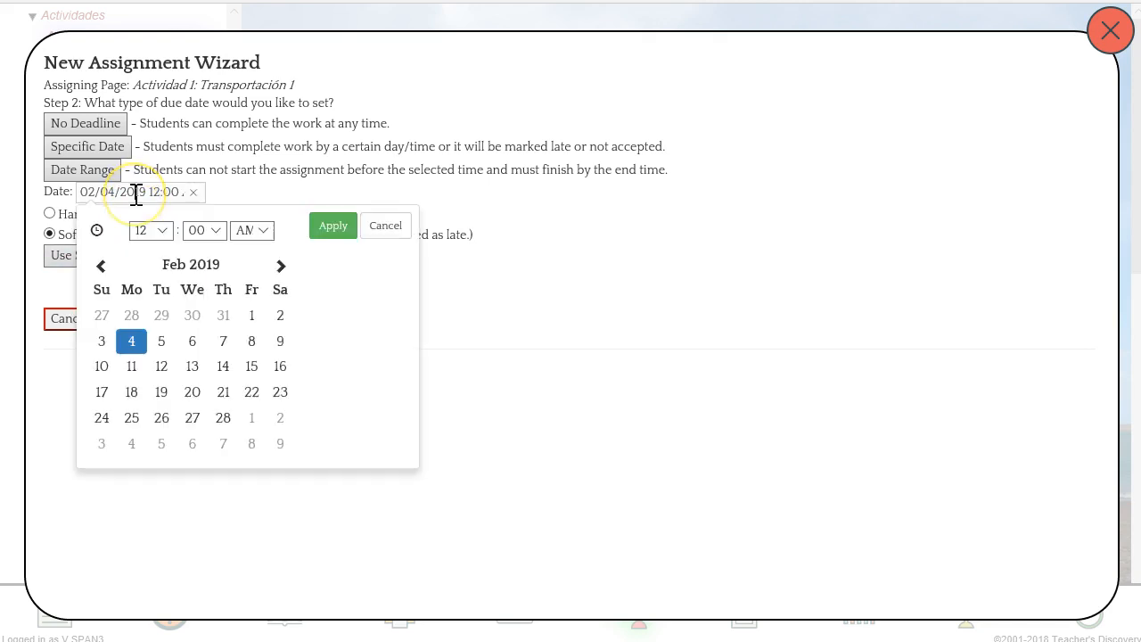
pyautogui.click(162, 343)
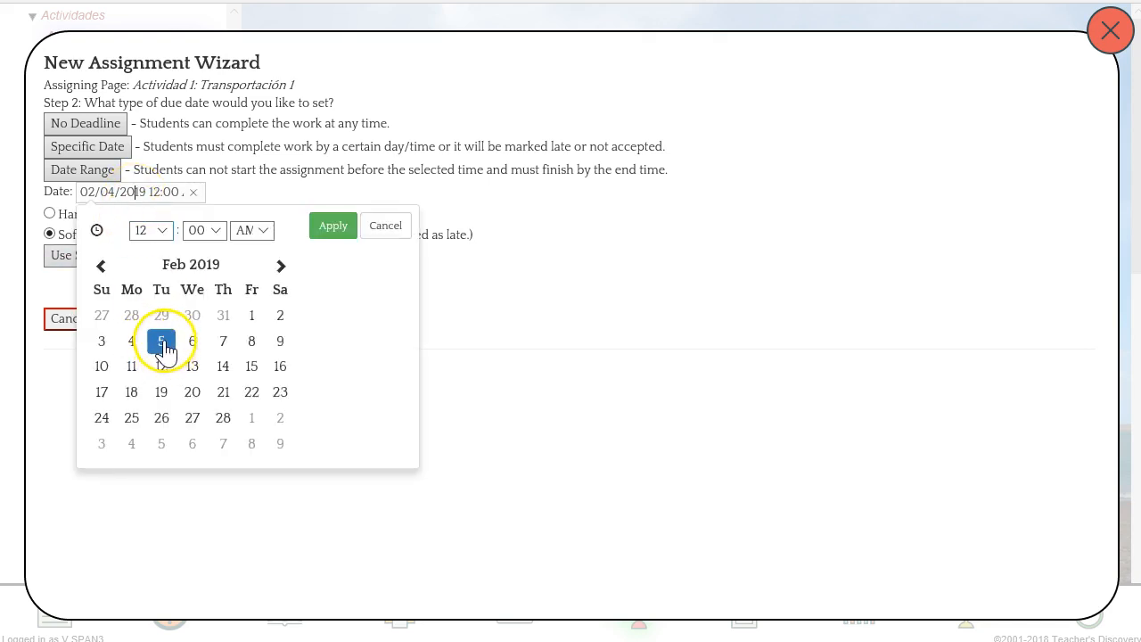
pyautogui.click(333, 228)
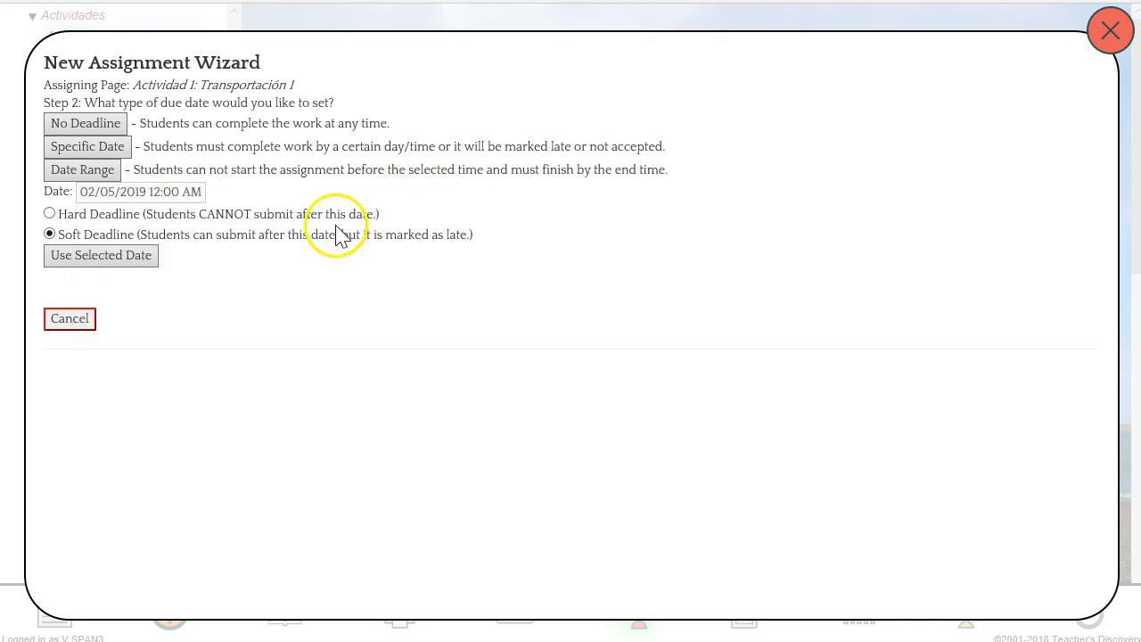
pyautogui.click(114, 260)
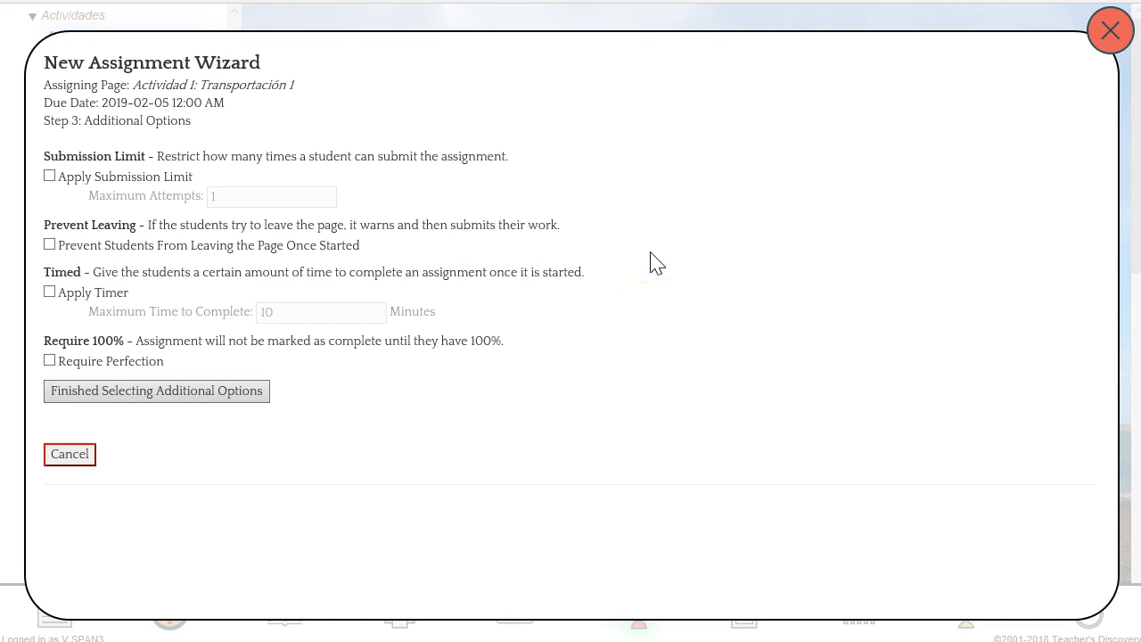
# - Apply a submission limit of 1 attempt and prevent students from leaving the page once started
pyautogui.click(50, 177)
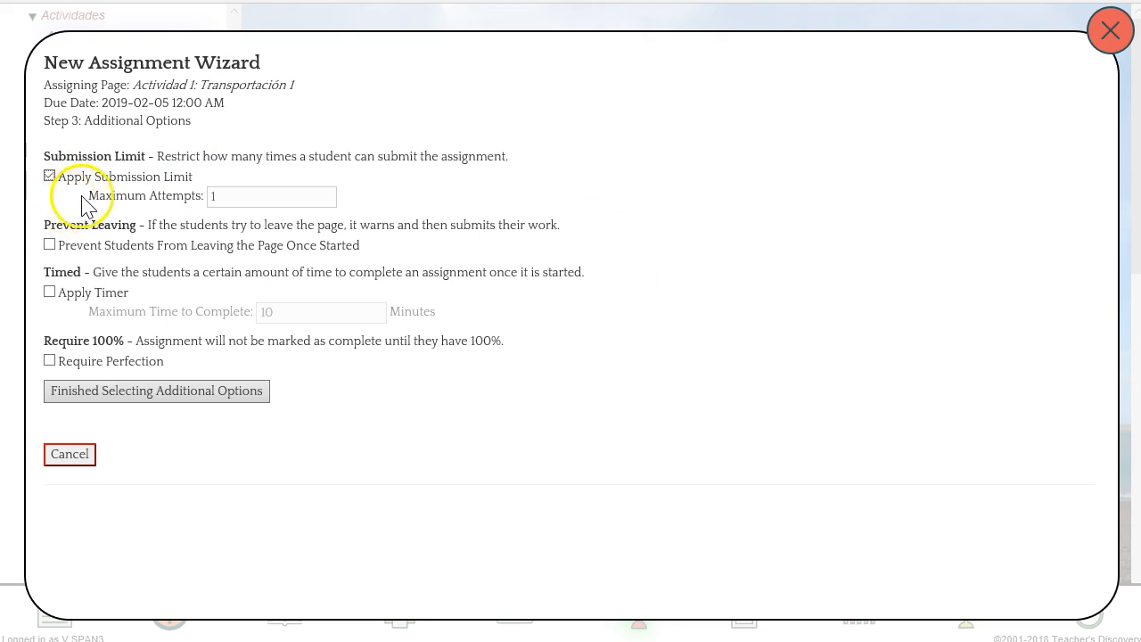
pyautogui.click(50, 245)
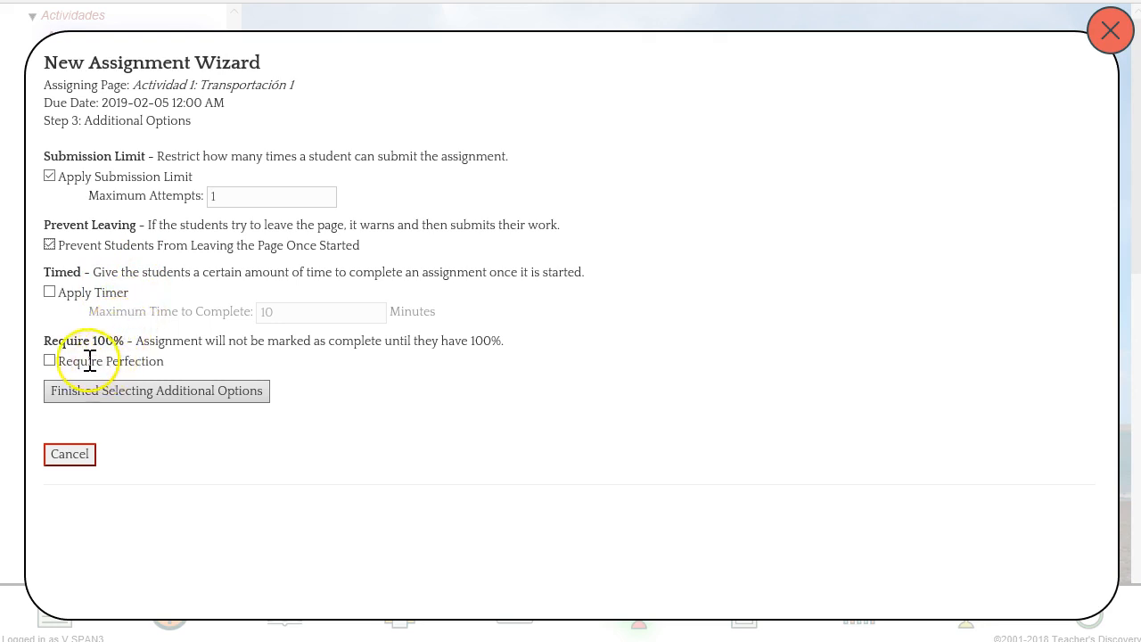
pyautogui.click(188, 399)
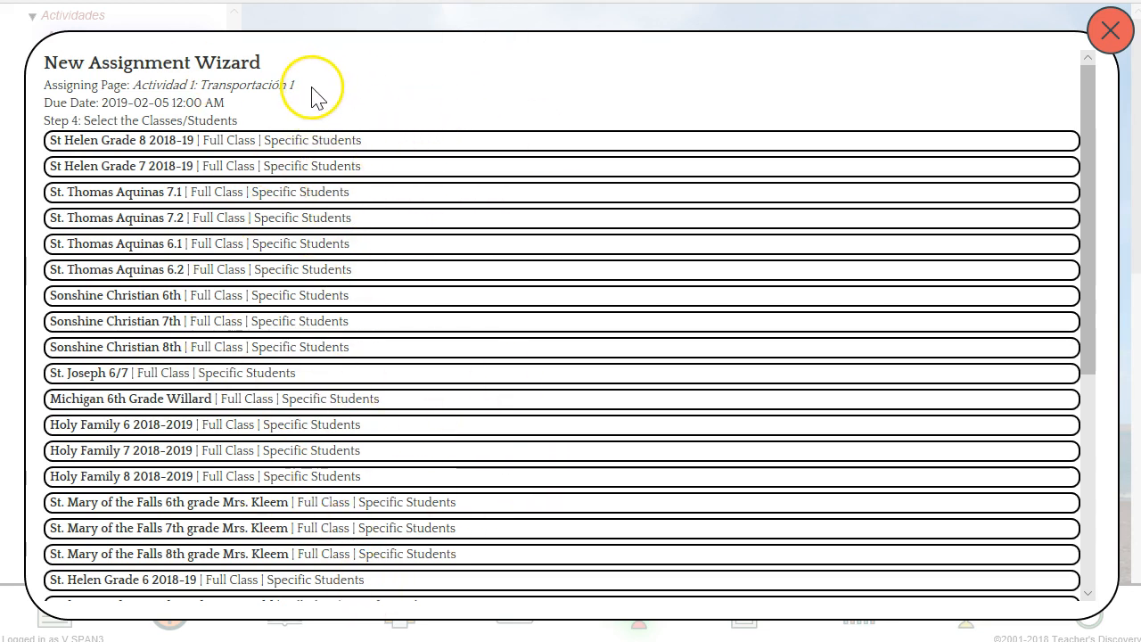
# - Assign the activity to the full class of St Helen Grade 8 2018-19
pyautogui.click(229, 141)
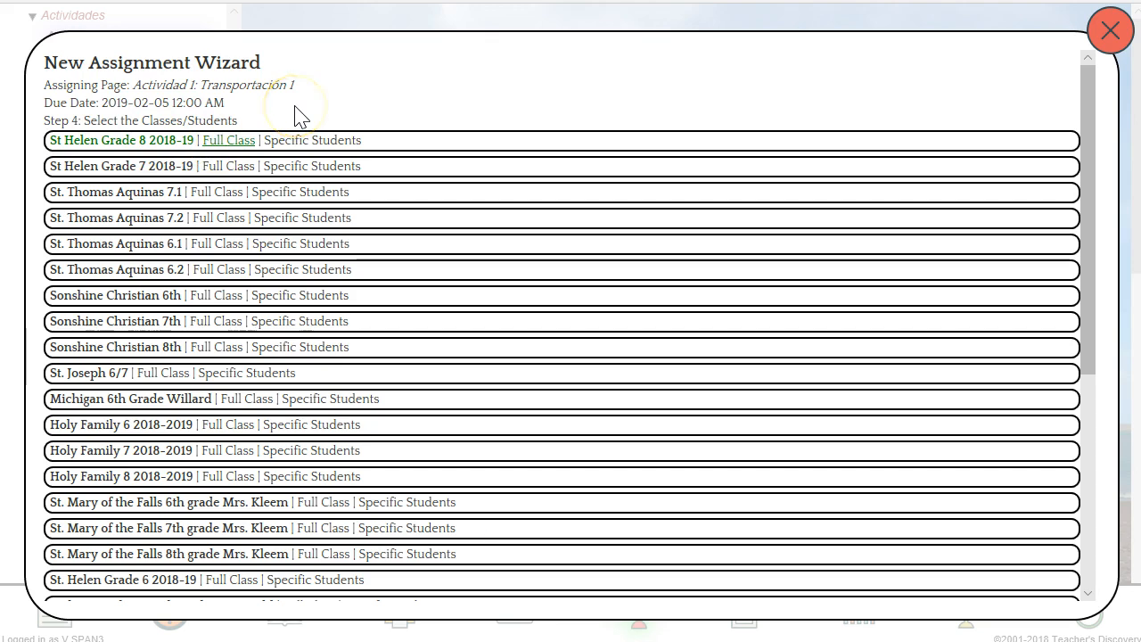
pyautogui.scroll(-5, 298, 113)
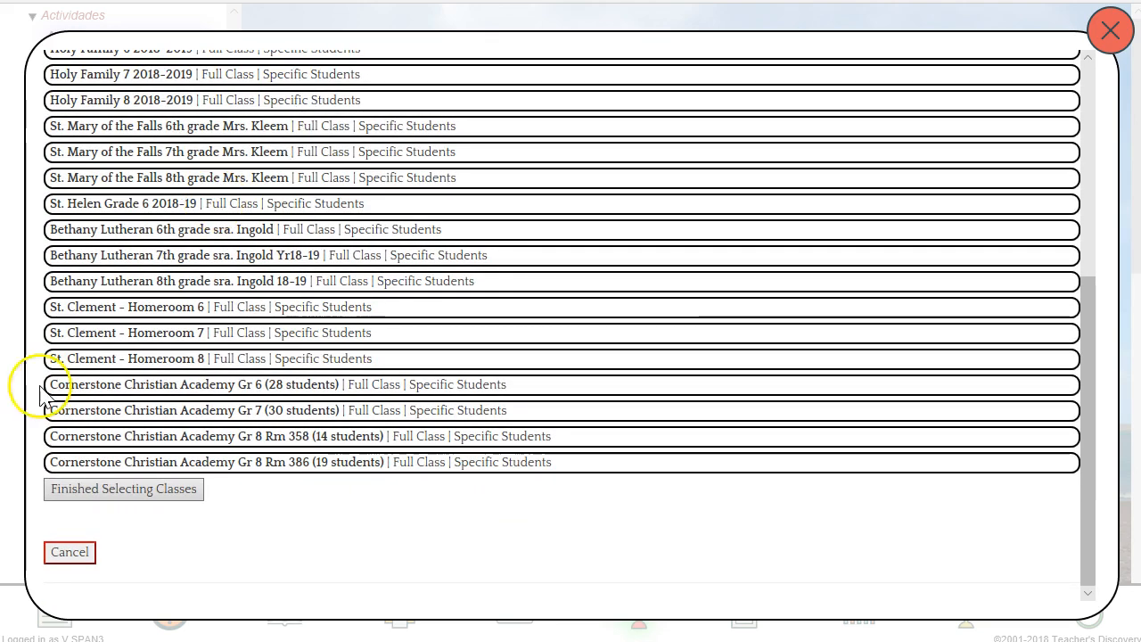
pyautogui.click(152, 498)
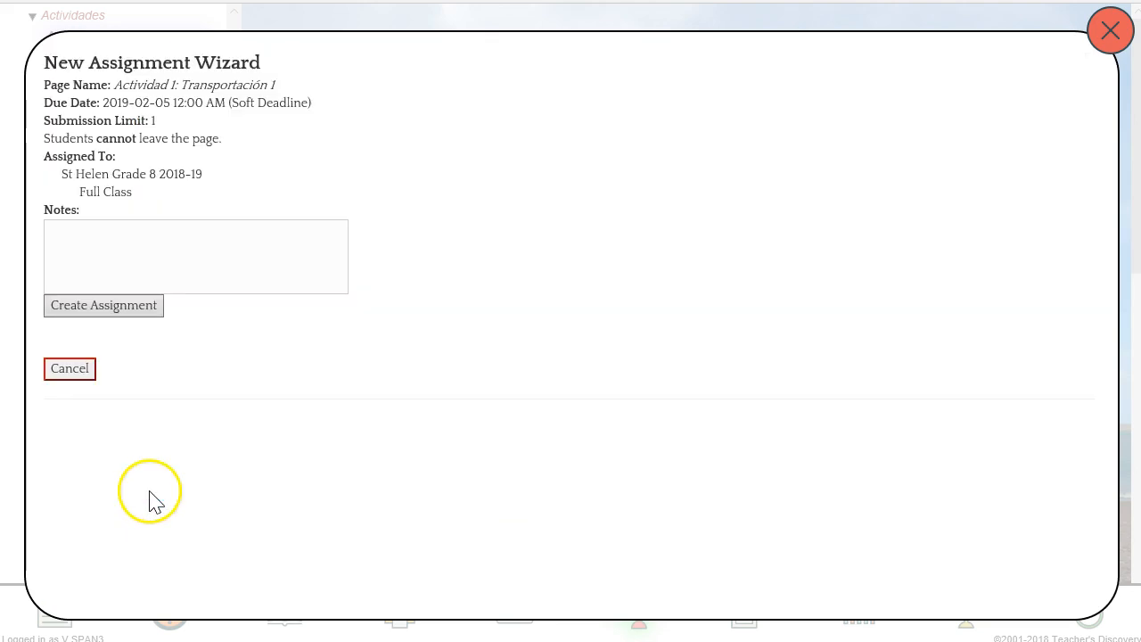
# - Leave the assignment notes empty and create the assignment
pyautogui.click(248, 258)
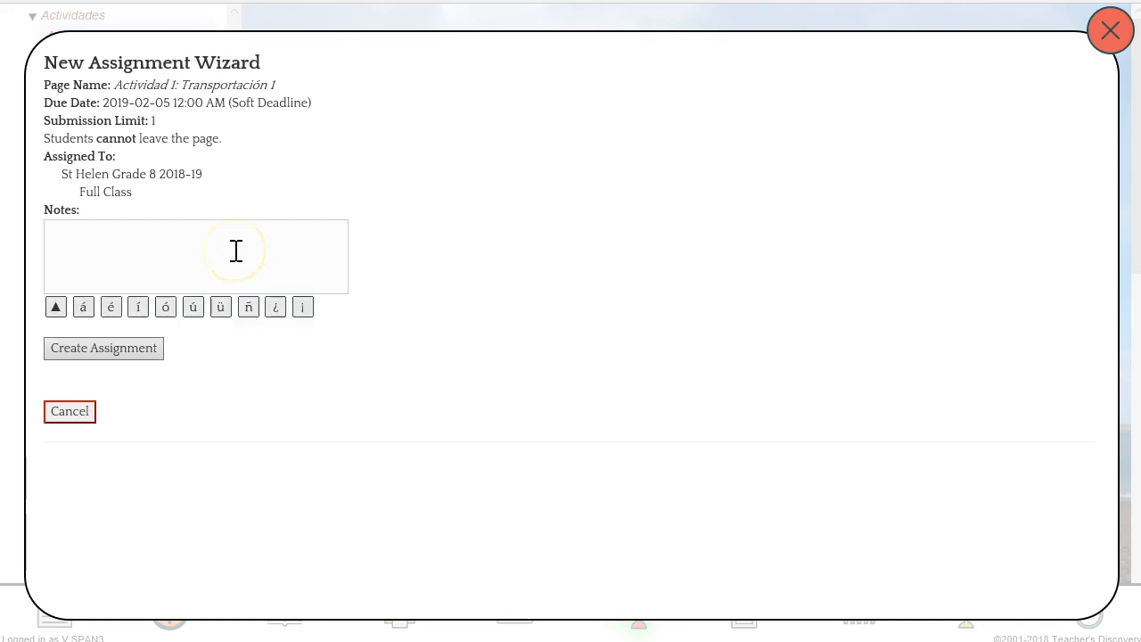
pyautogui.click(158, 255)
pyautogui.click(126, 357)
pyautogui.click(123, 349)
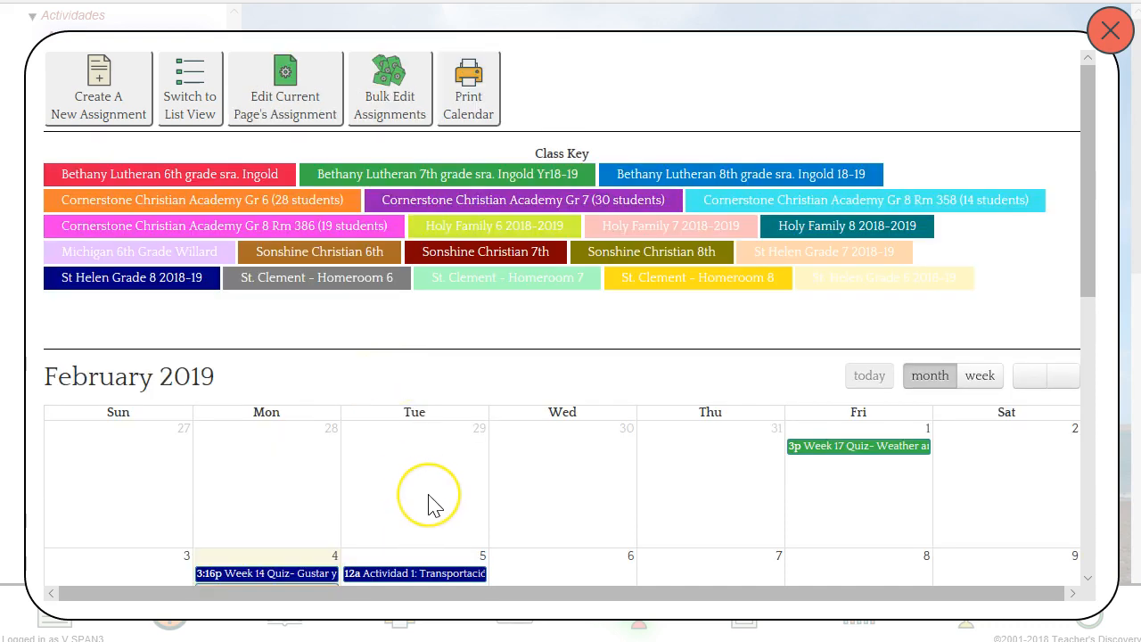
# - Check the February 2019 assignment calendar around February 5 and return to the activity page
pyautogui.scroll(-1, 432, 503)
pyautogui.scroll(-3, 432, 503)
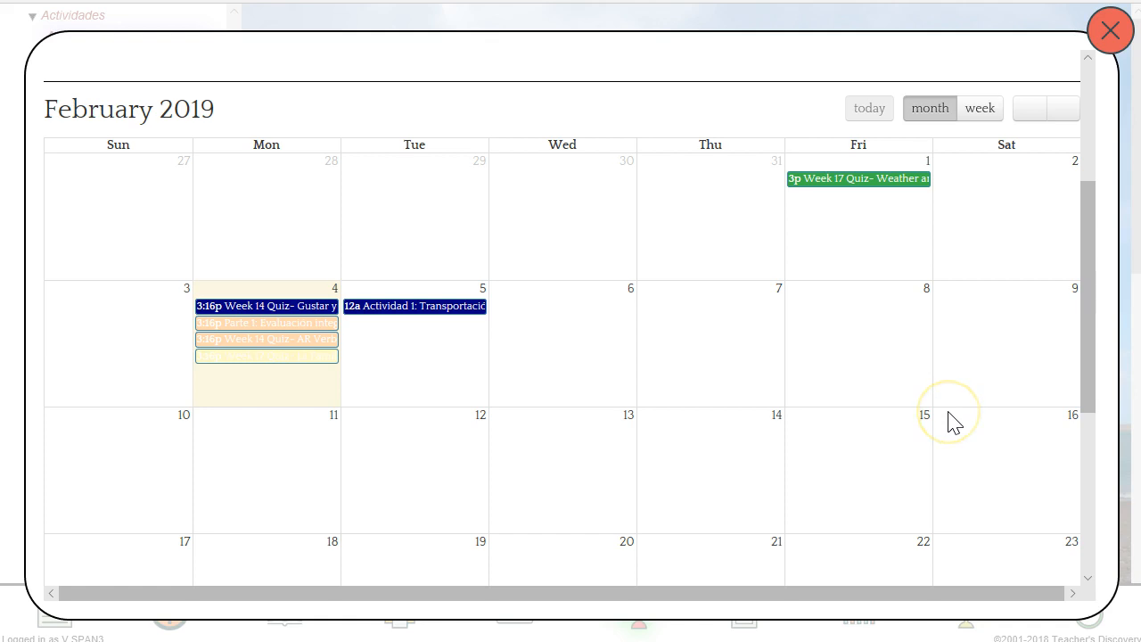
pyautogui.click(1109, 40)
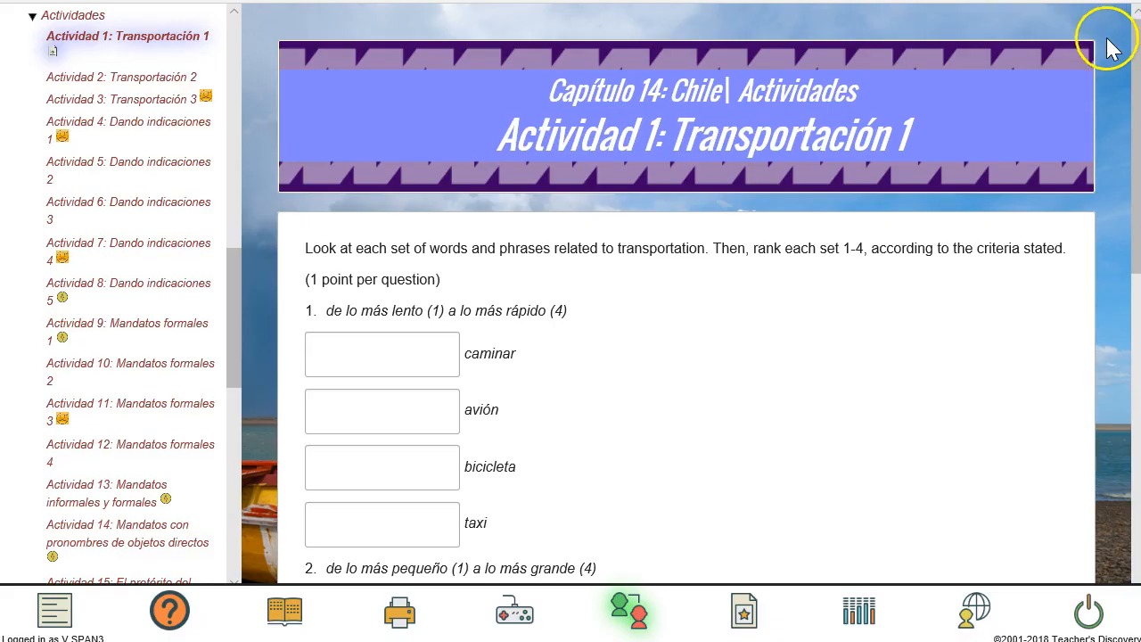
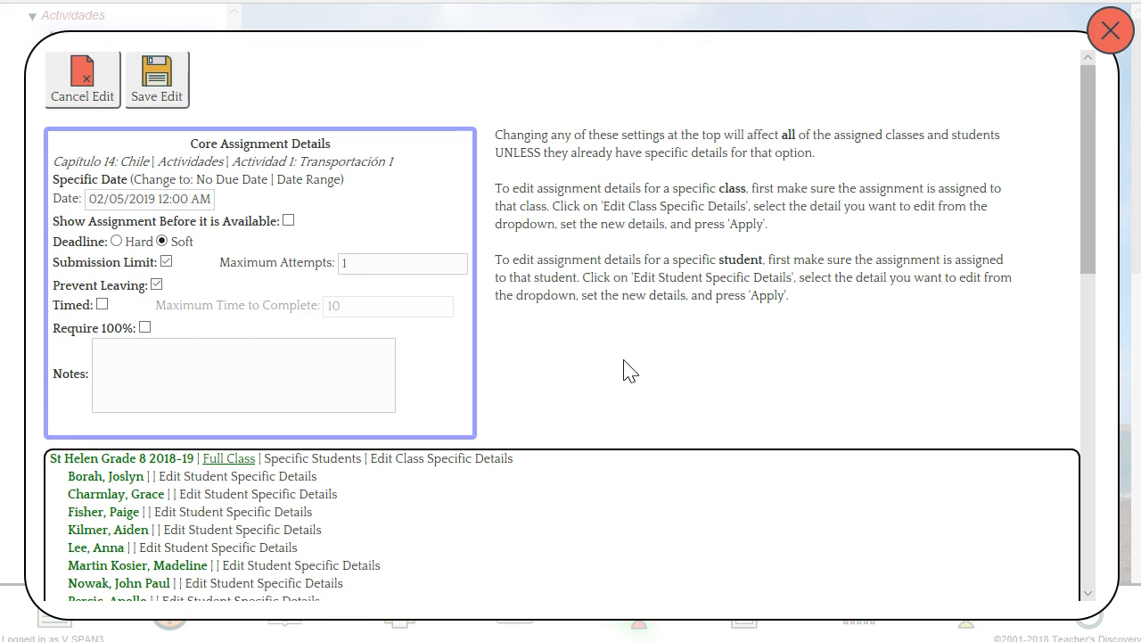
# - Add the full class of St Helen Grade 7 2018-19 to the assignment and open its class-specific details for editing
pyautogui.scroll(-5, 624, 370)
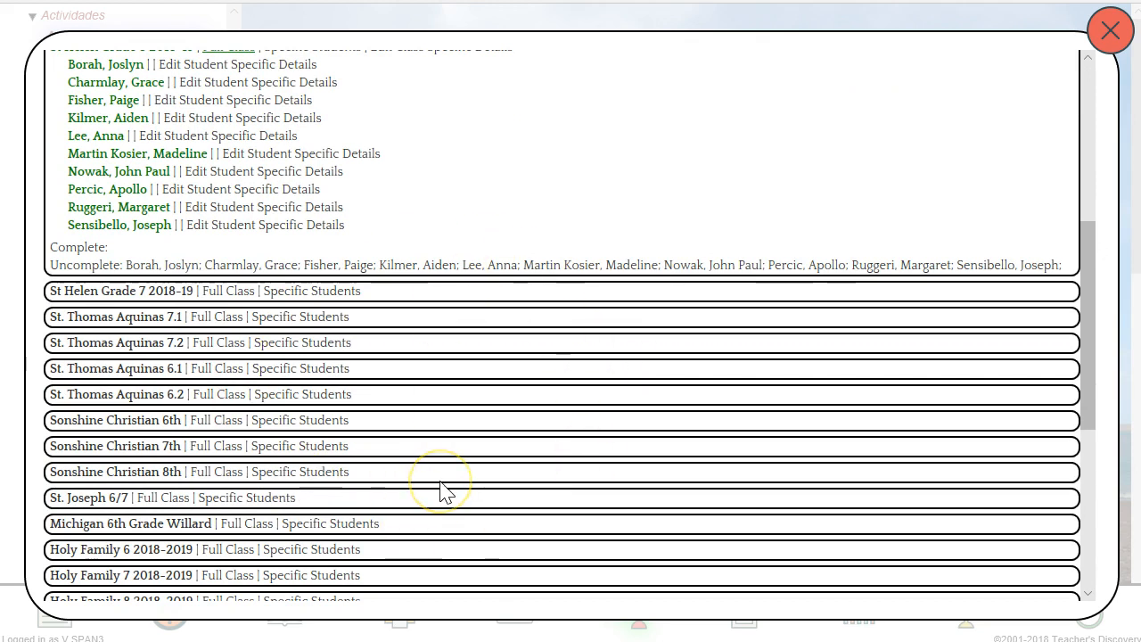
pyautogui.click(228, 291)
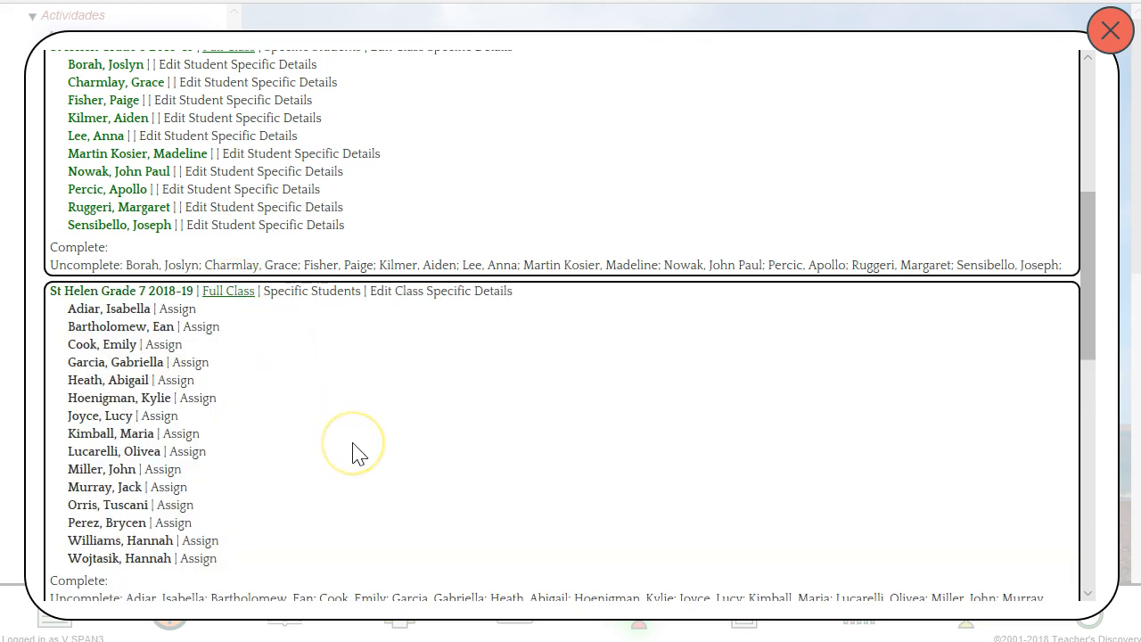
pyautogui.click(430, 298)
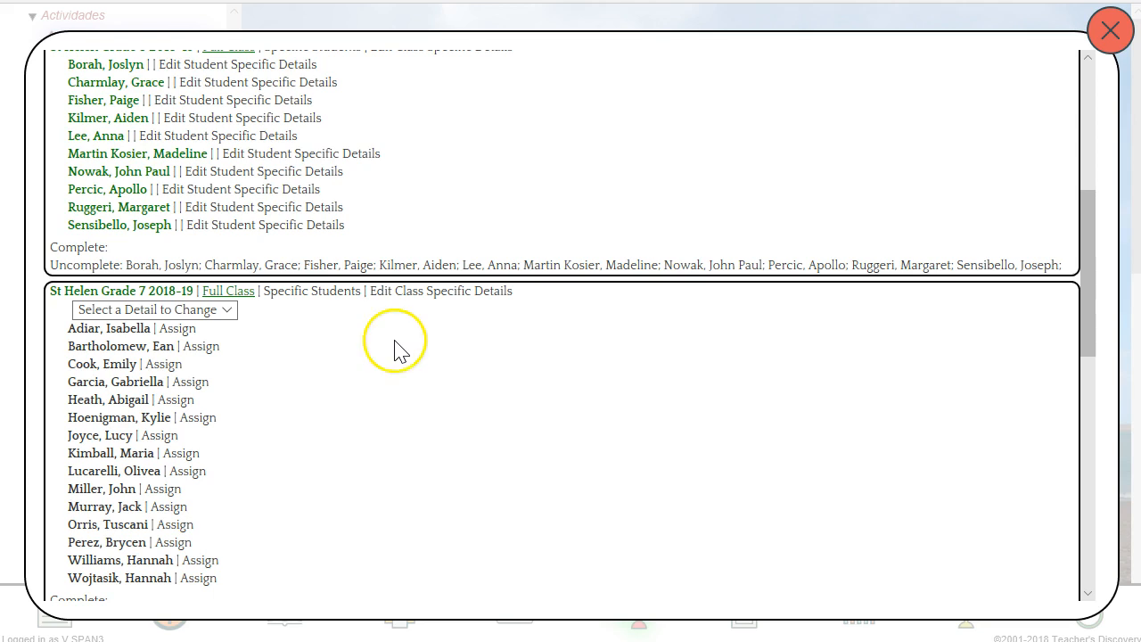
# - Look through the assignment details that can be changed for the St Helen Grade 7 class, leaving none selected
pyautogui.click(220, 314)
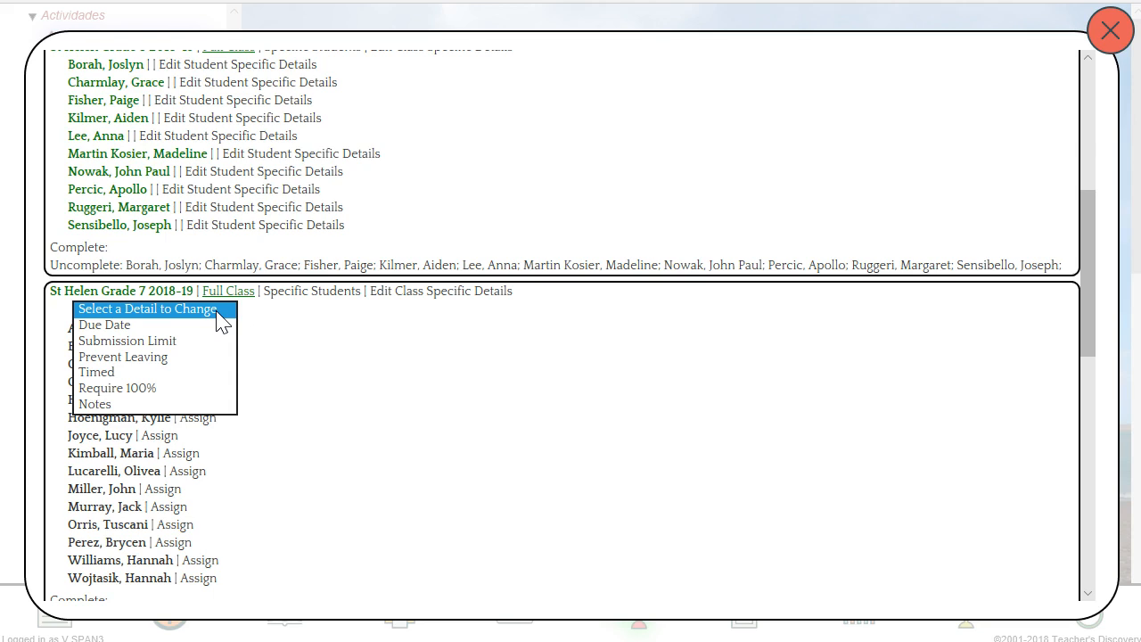
pyautogui.click(207, 342)
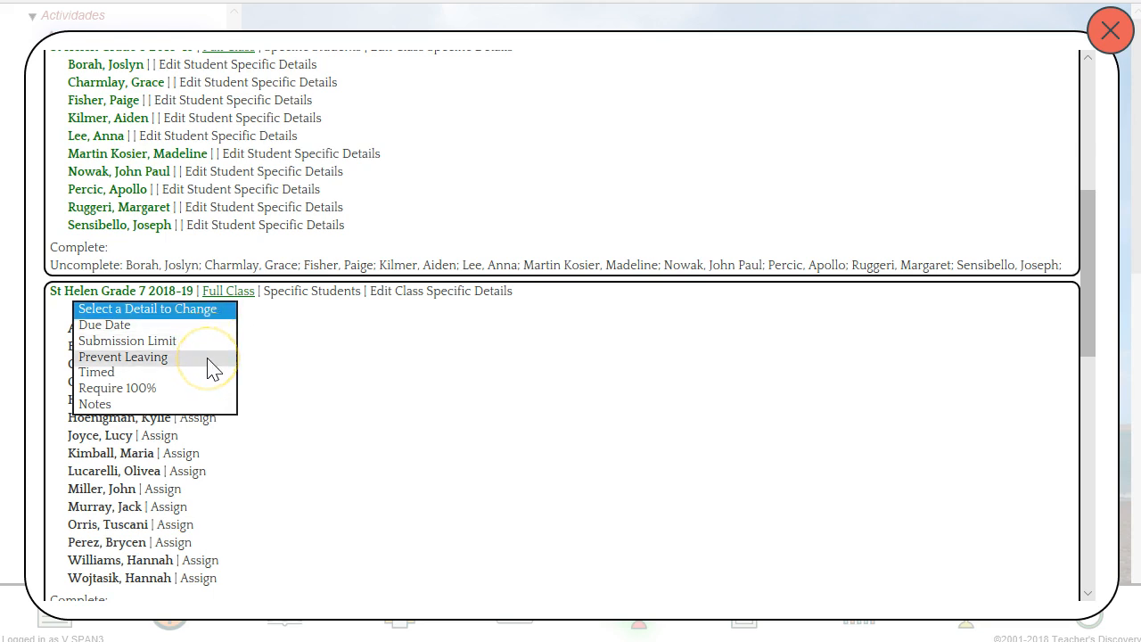
pyautogui.click(200, 369)
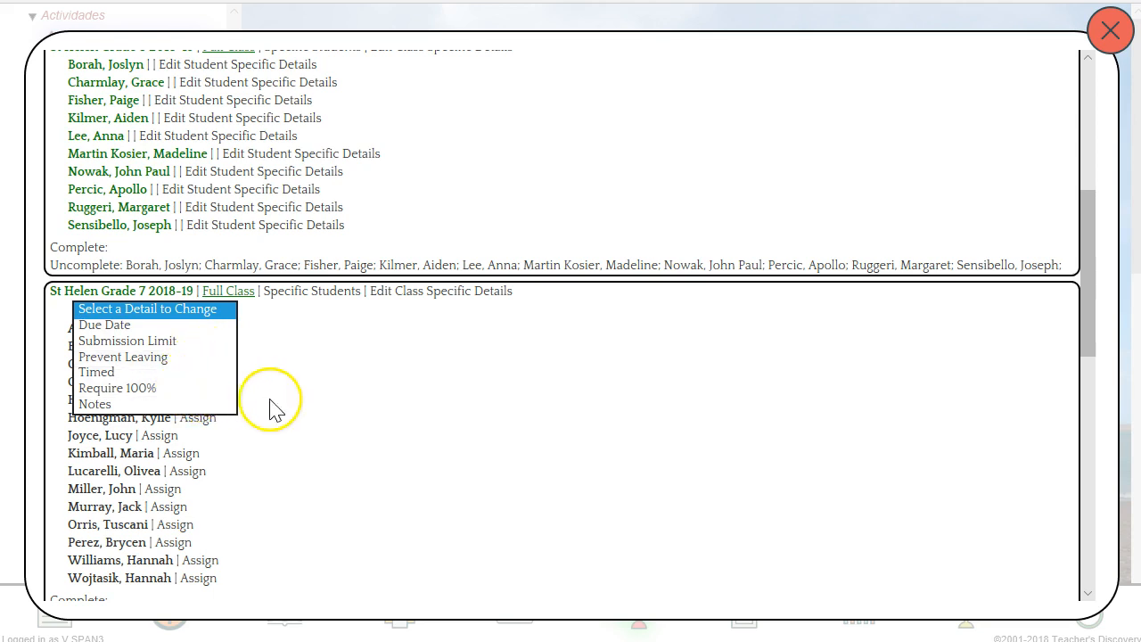
pyautogui.click(326, 406)
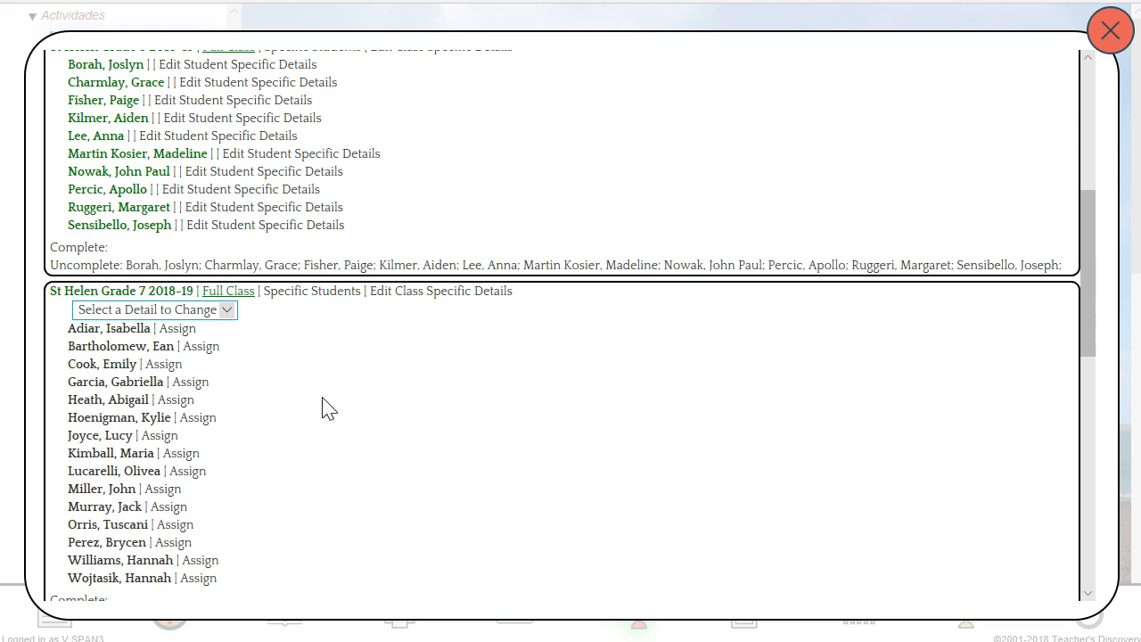
# - Set a class-specific due date of 02/06/2019 12:00 AM for St Helen Grade 7 2018-19 and apply it
pyautogui.scroll(5, 322, 408)
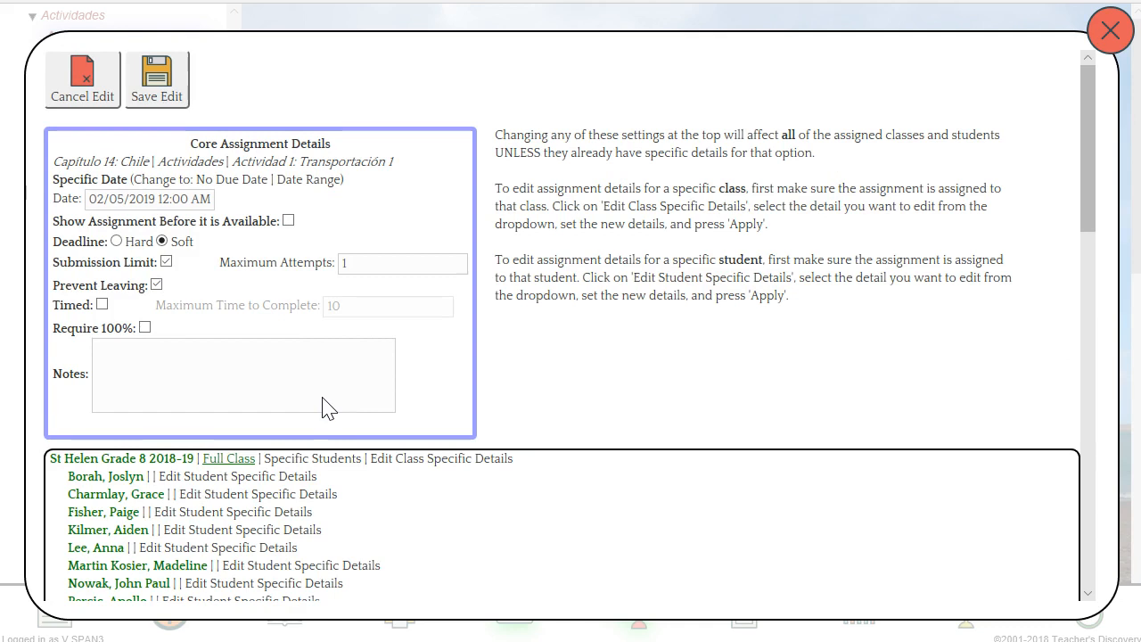
pyautogui.scroll(-5, 323, 407)
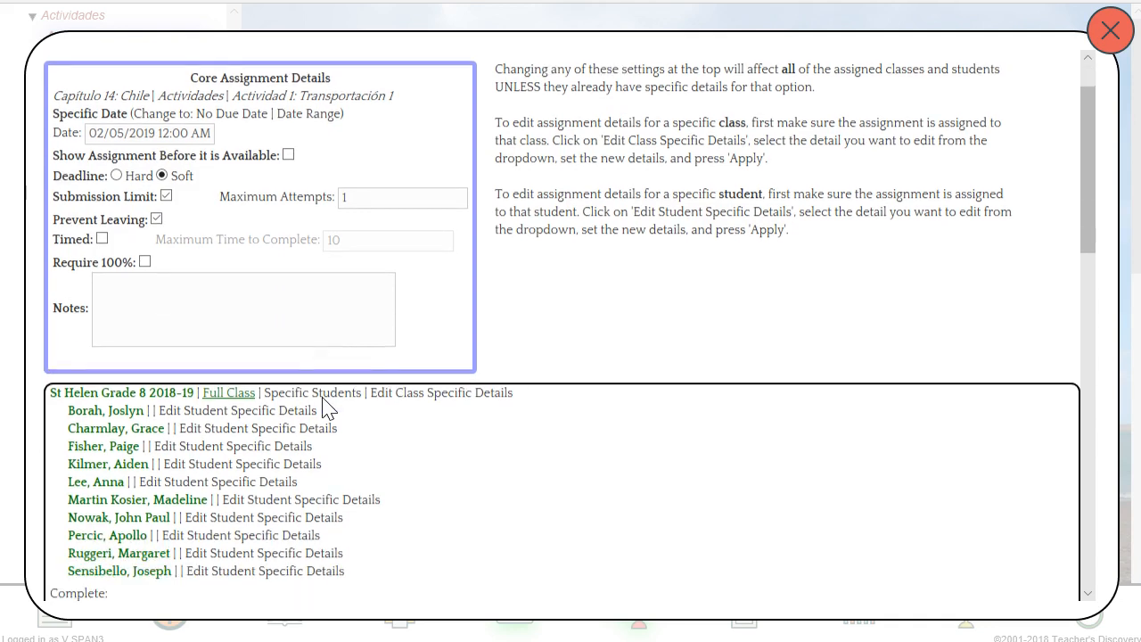
pyautogui.scroll(-1, 323, 407)
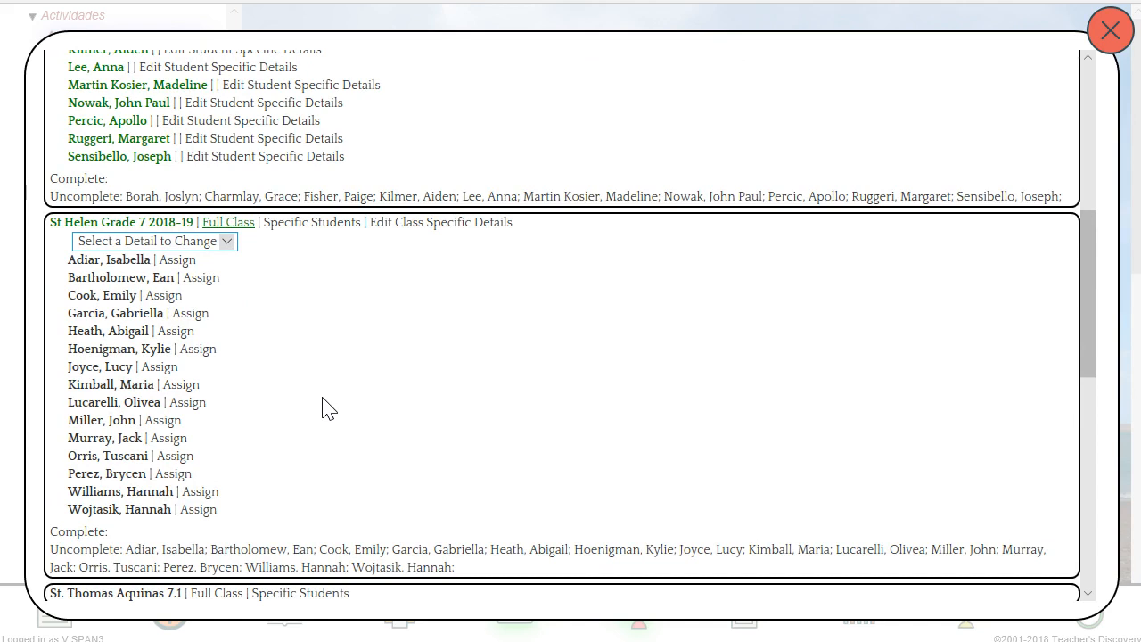
pyautogui.click(151, 243)
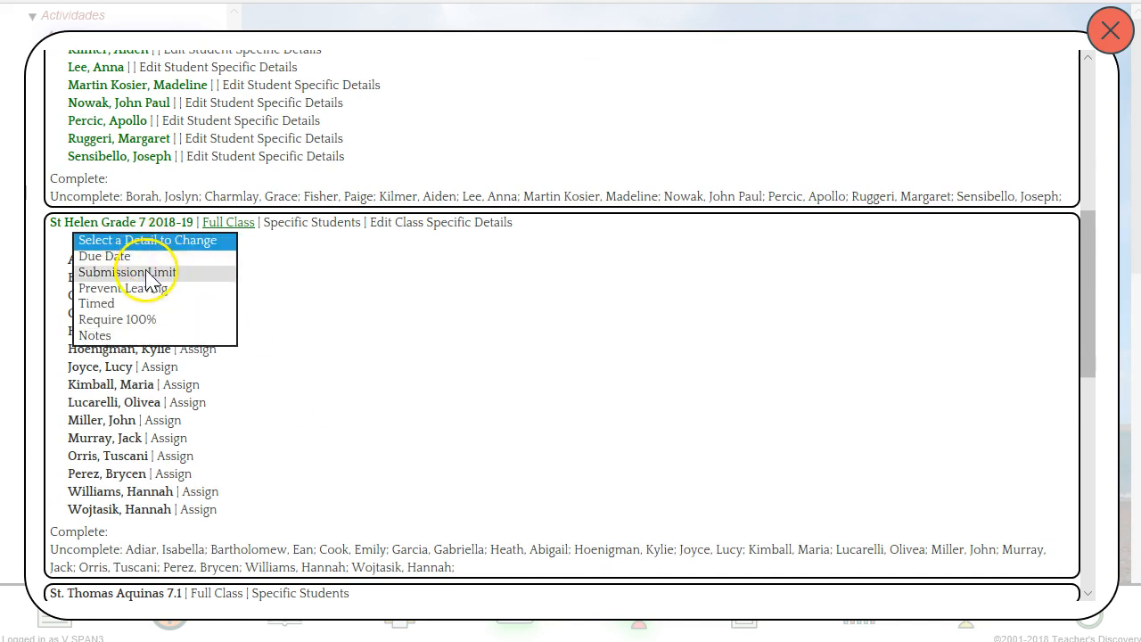
pyautogui.click(160, 257)
pyautogui.click(160, 277)
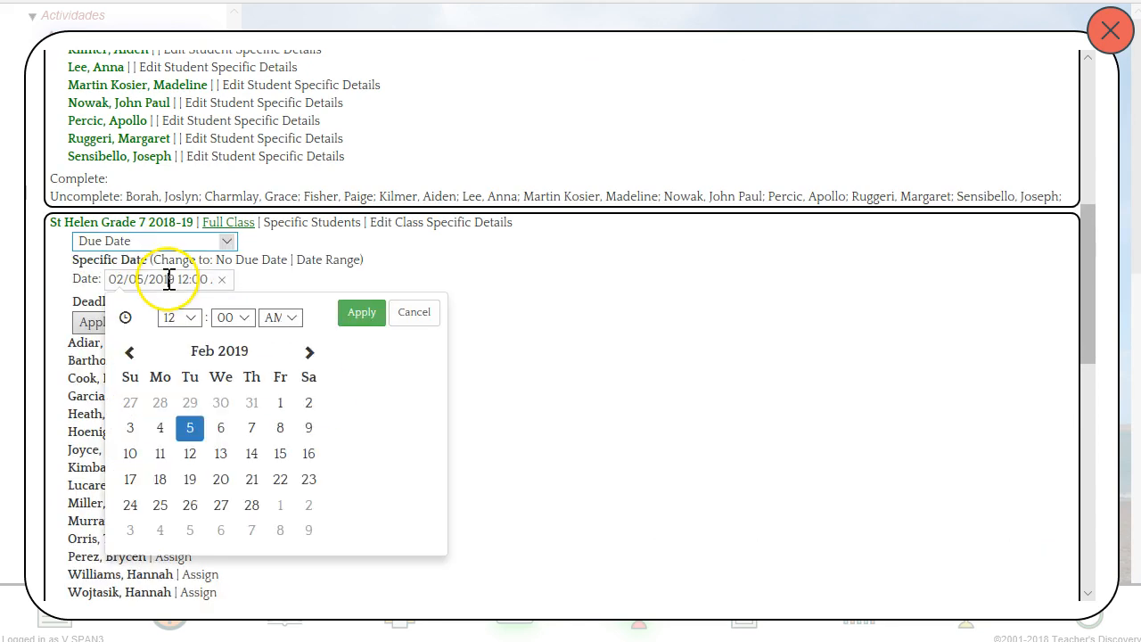
pyautogui.click(220, 428)
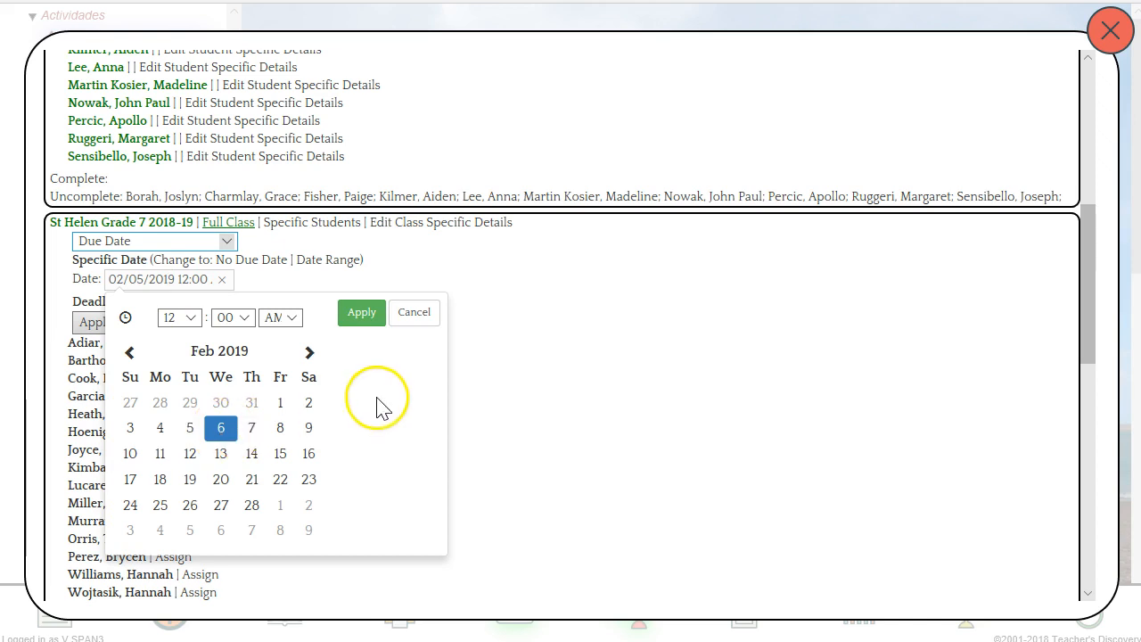
pyautogui.click(362, 315)
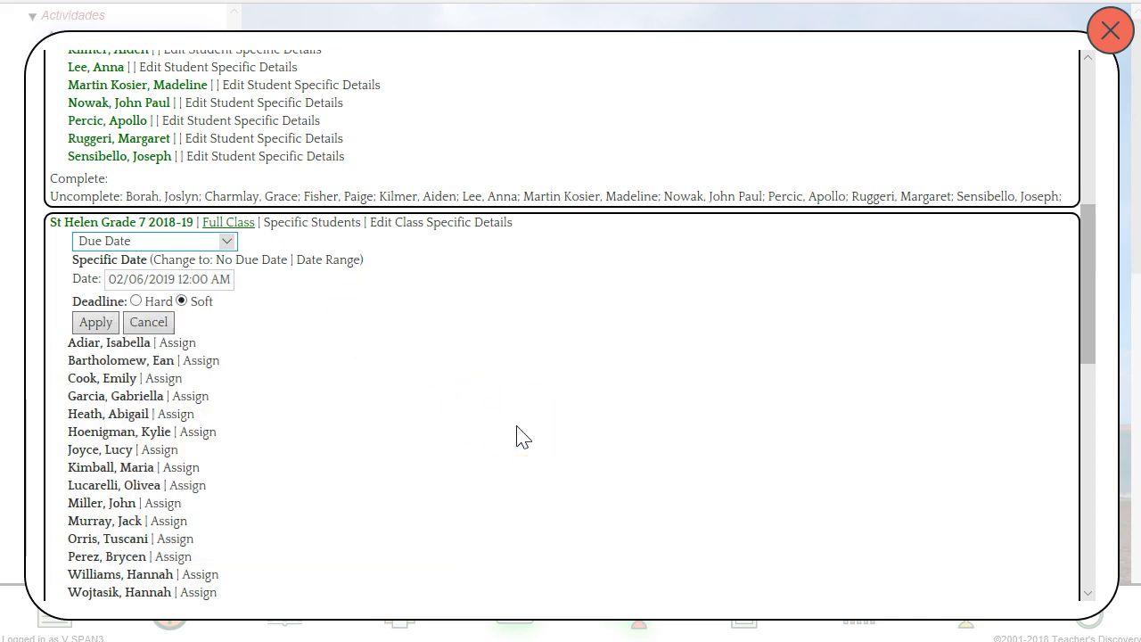
pyautogui.click(96, 321)
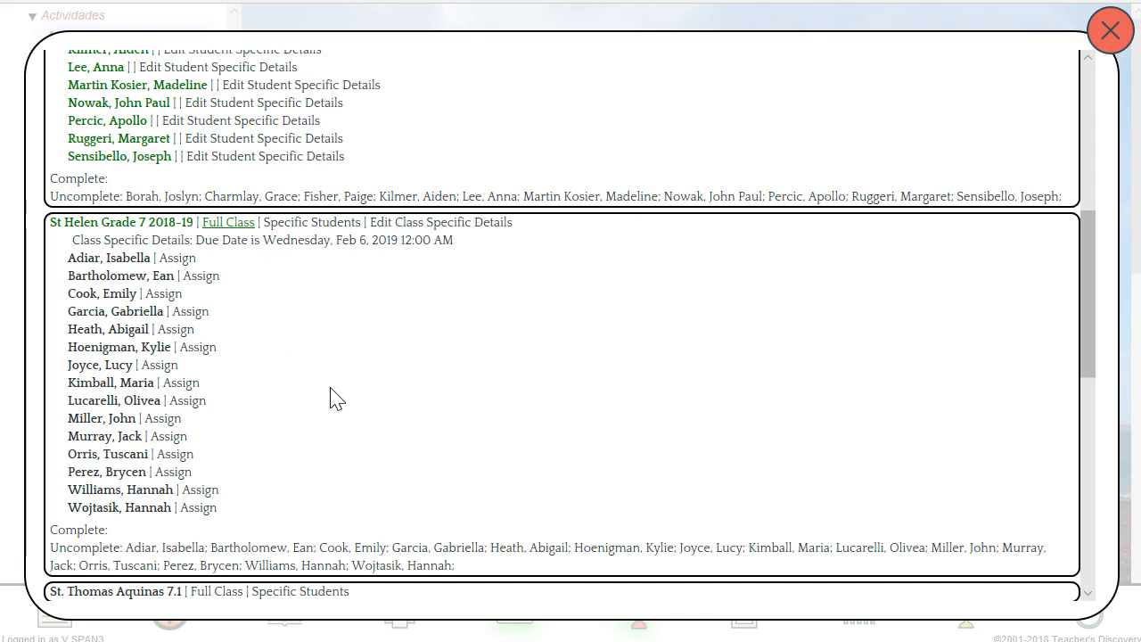
# - Review the remaining class list and save the assignment edit
pyautogui.scroll(-15, 330, 398)
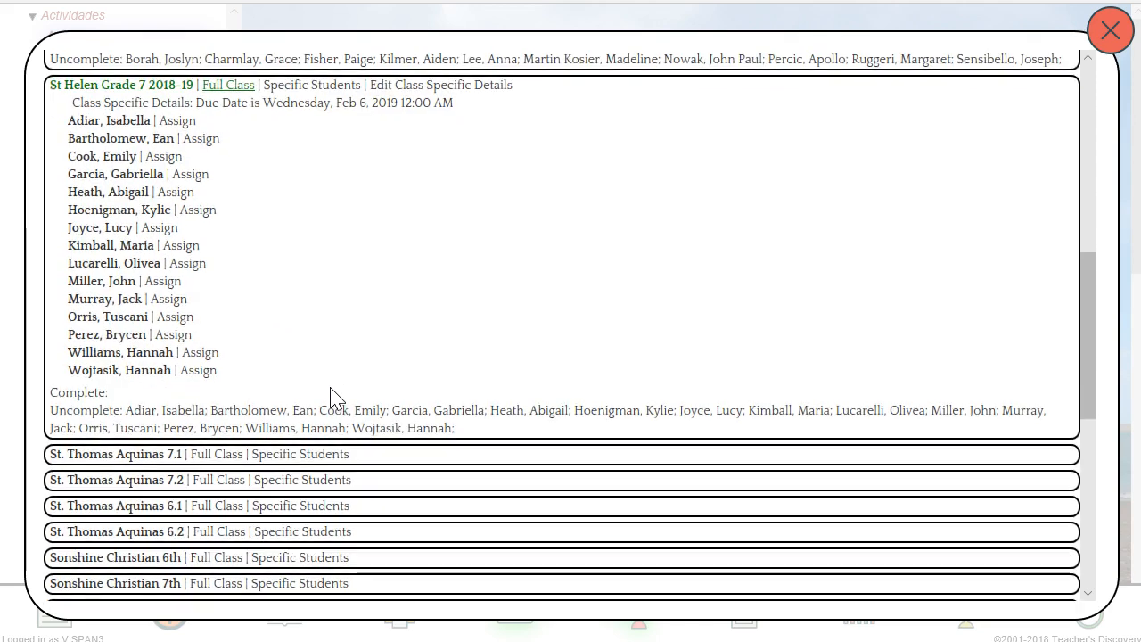
pyautogui.scroll(20, 330, 398)
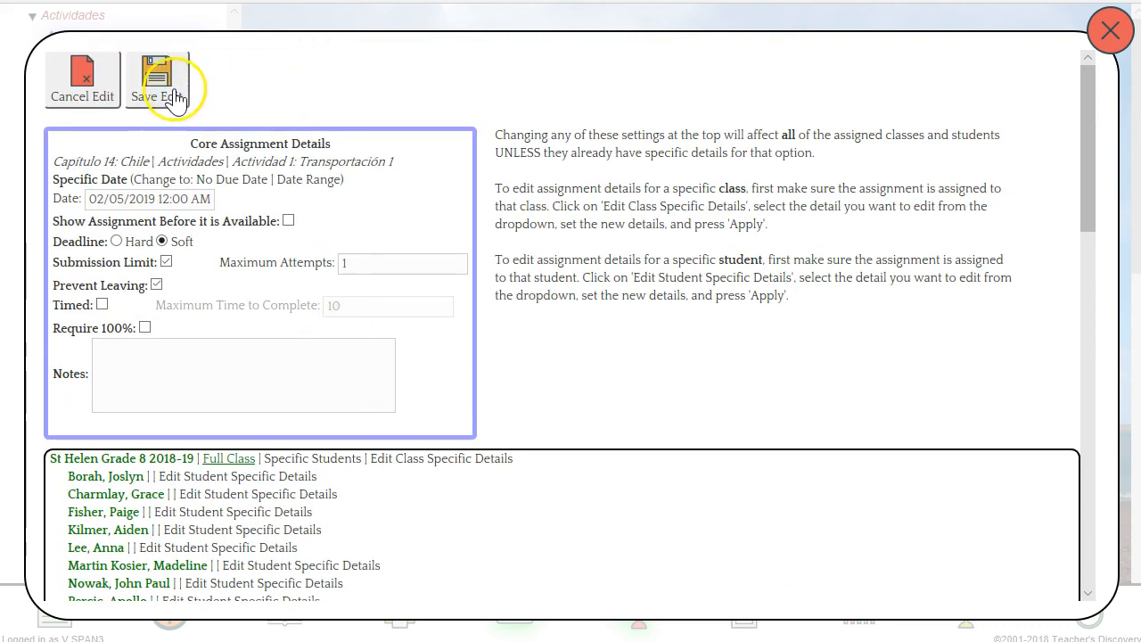
pyautogui.scroll(-1, 160, 89)
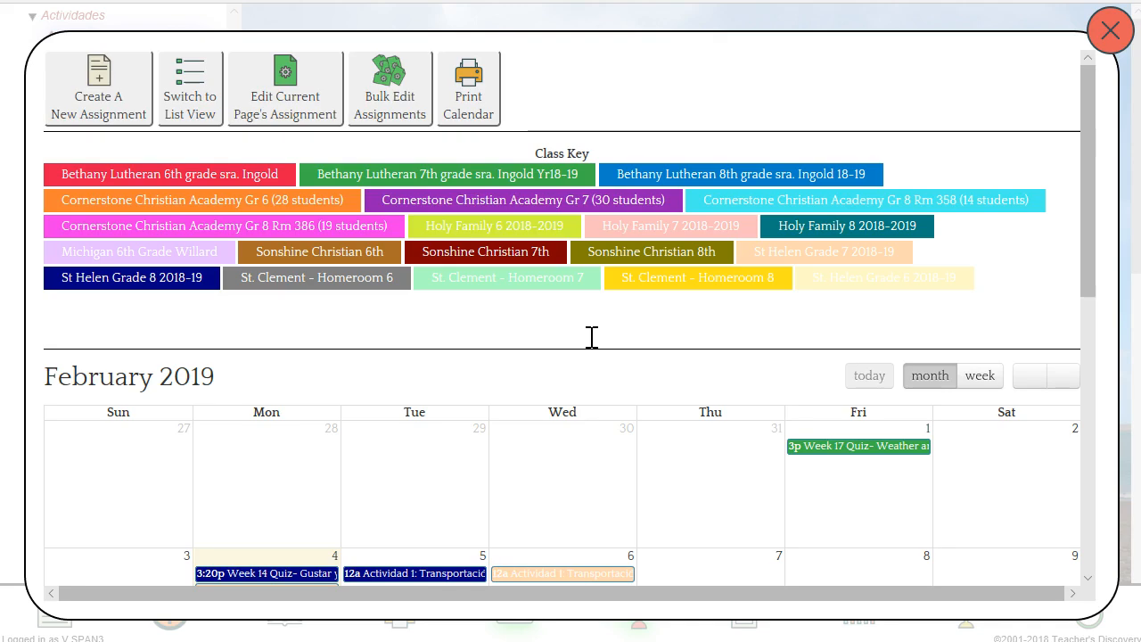
# - Check the Actividad 1: Transportación entries on February 5 and 6 in the calendar against the class key
pyautogui.scroll(-3, 591, 337)
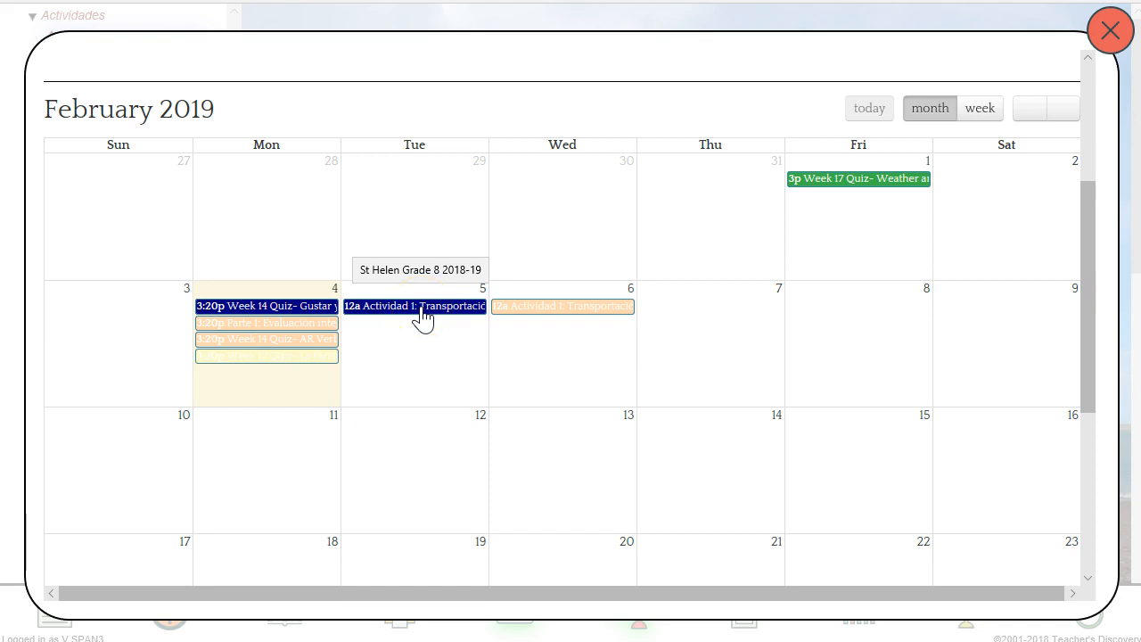
pyautogui.click(524, 312)
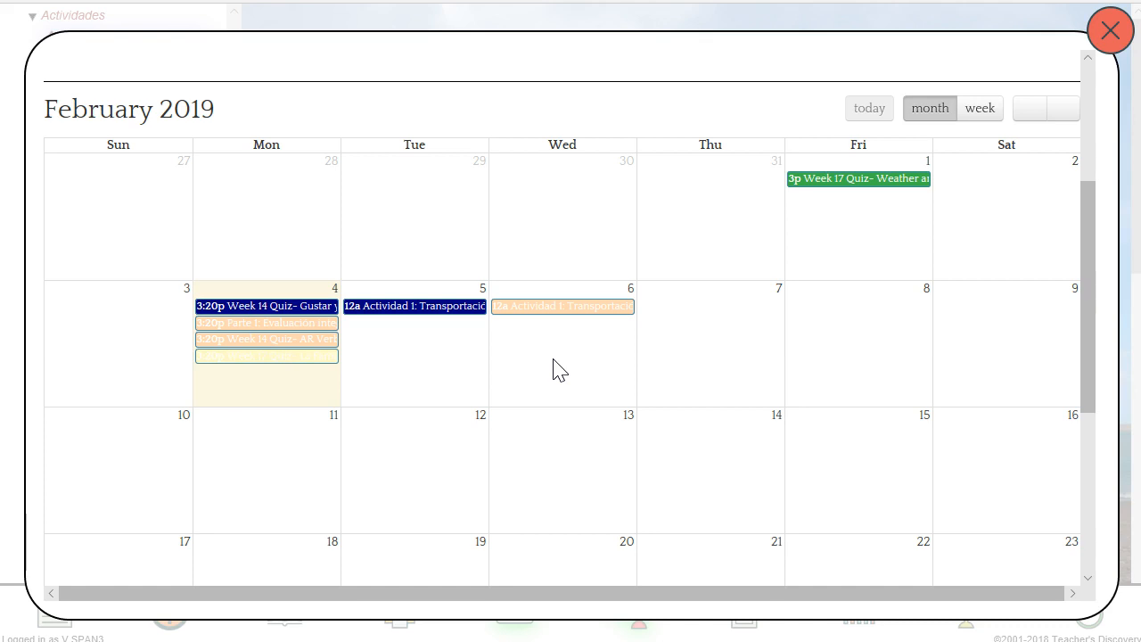
pyautogui.scroll(3, 552, 370)
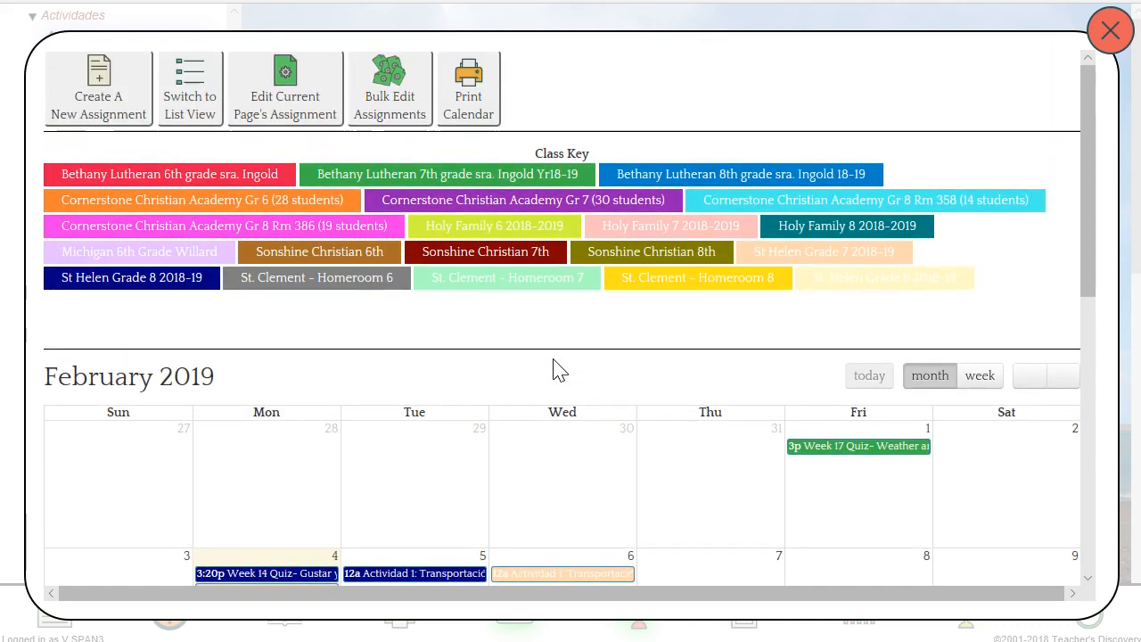
# - Open the current page's assignment for editing and cancel the edit
pyautogui.click(294, 108)
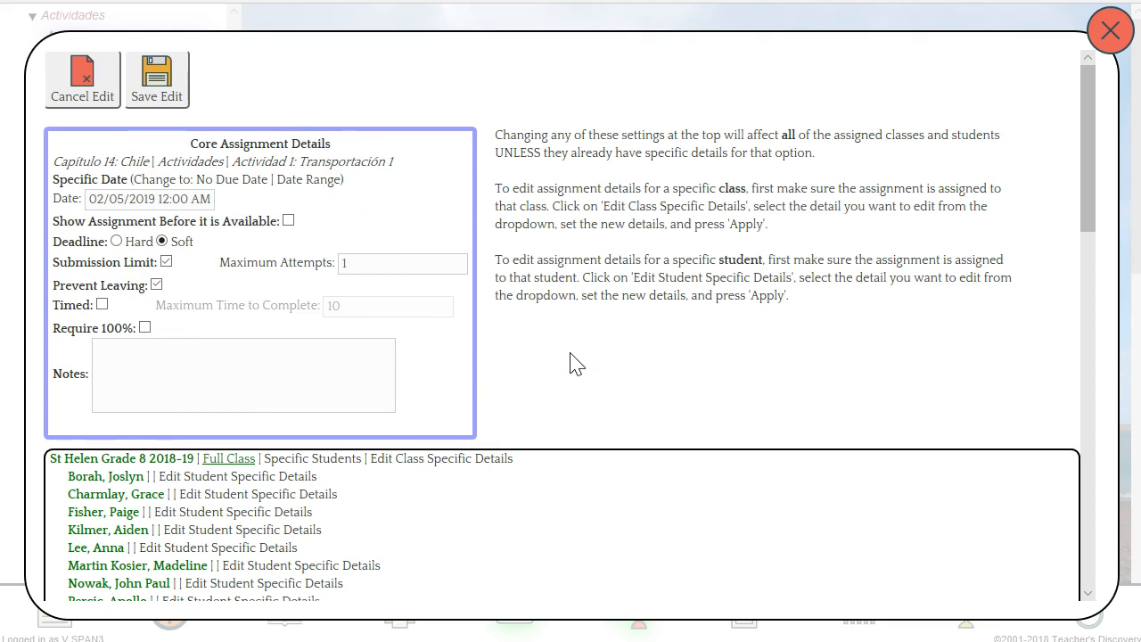
pyautogui.click(86, 80)
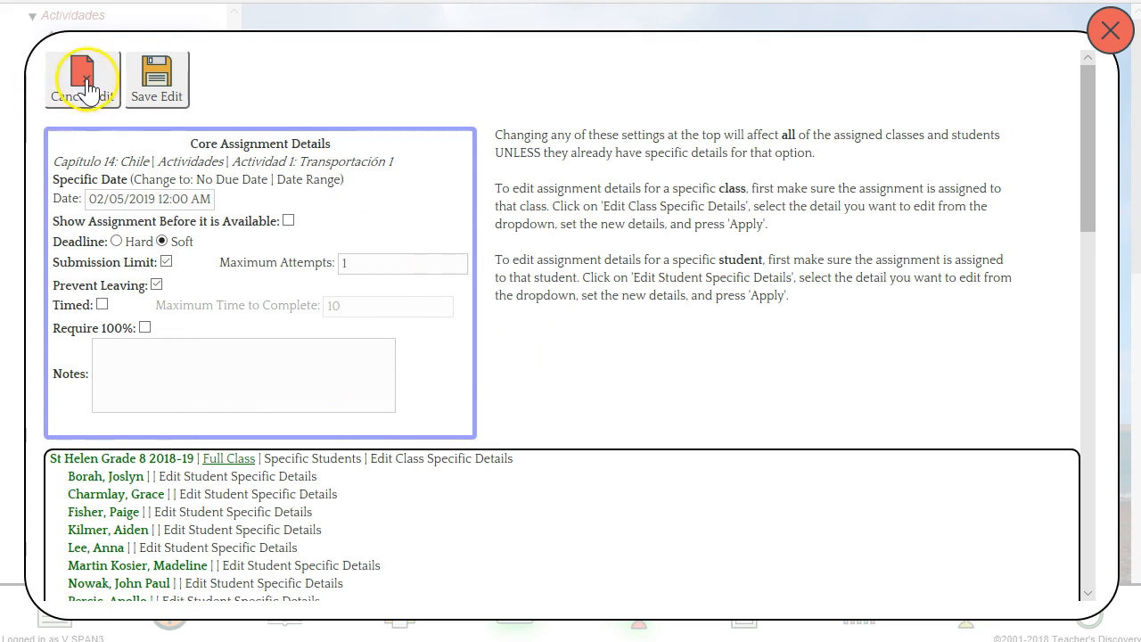